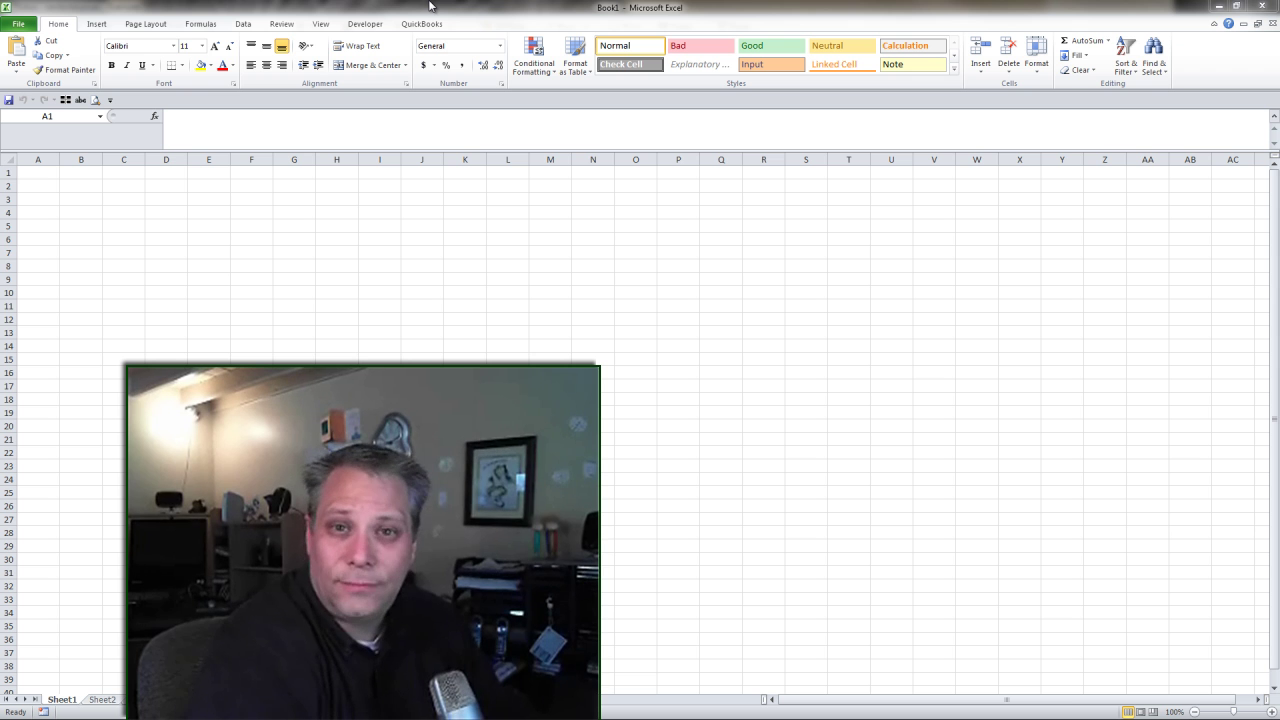
Step through cells B2, C2 and D2 on the blank Excel sheet.
click(429, 6)
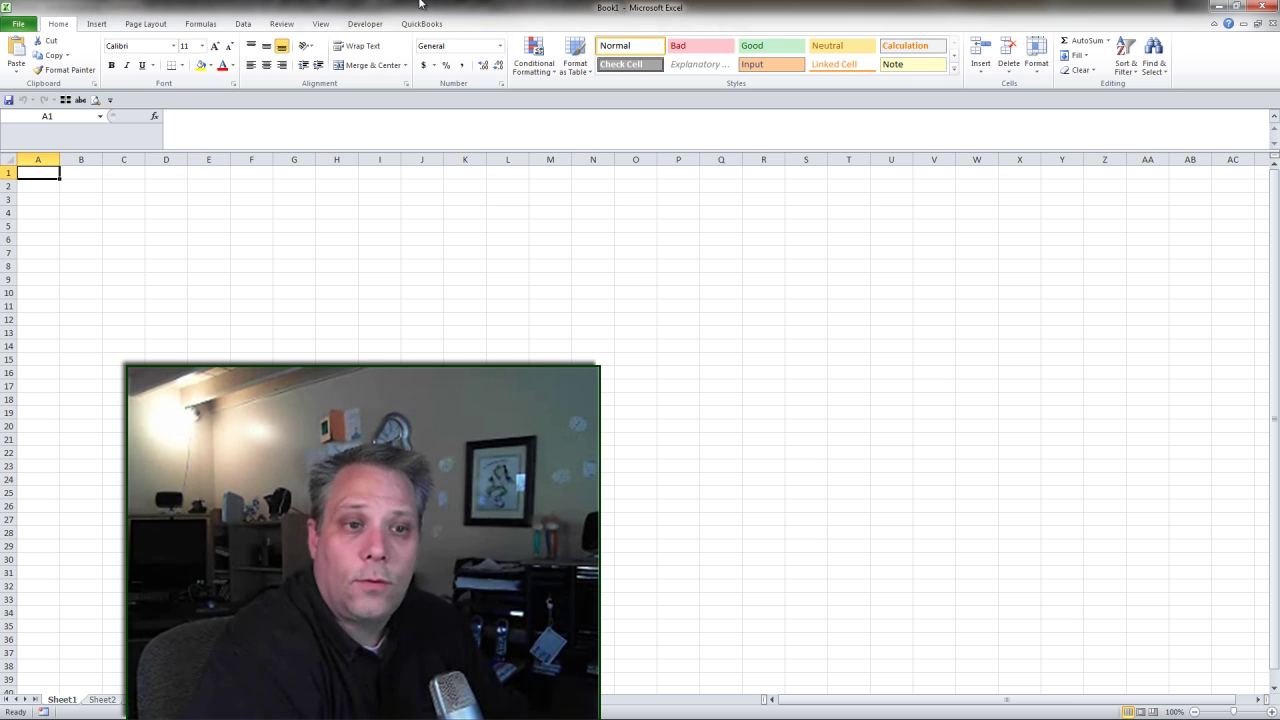
click(95, 192)
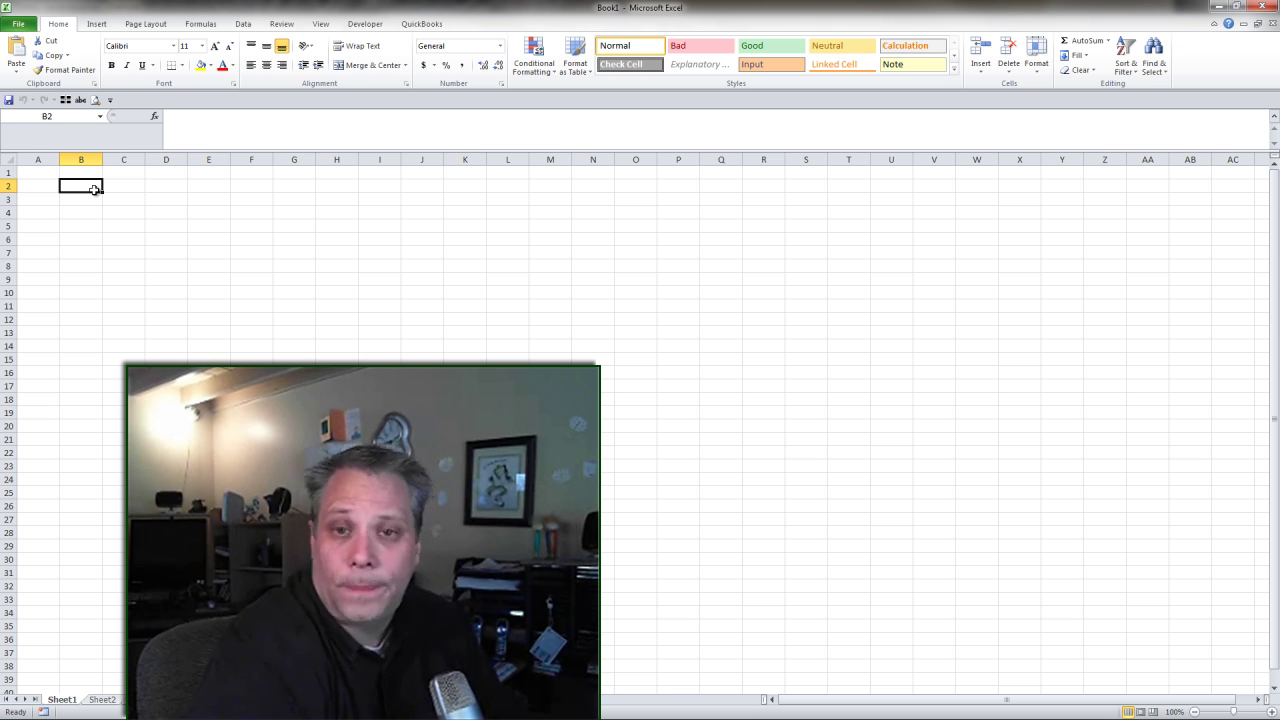
click(112, 189)
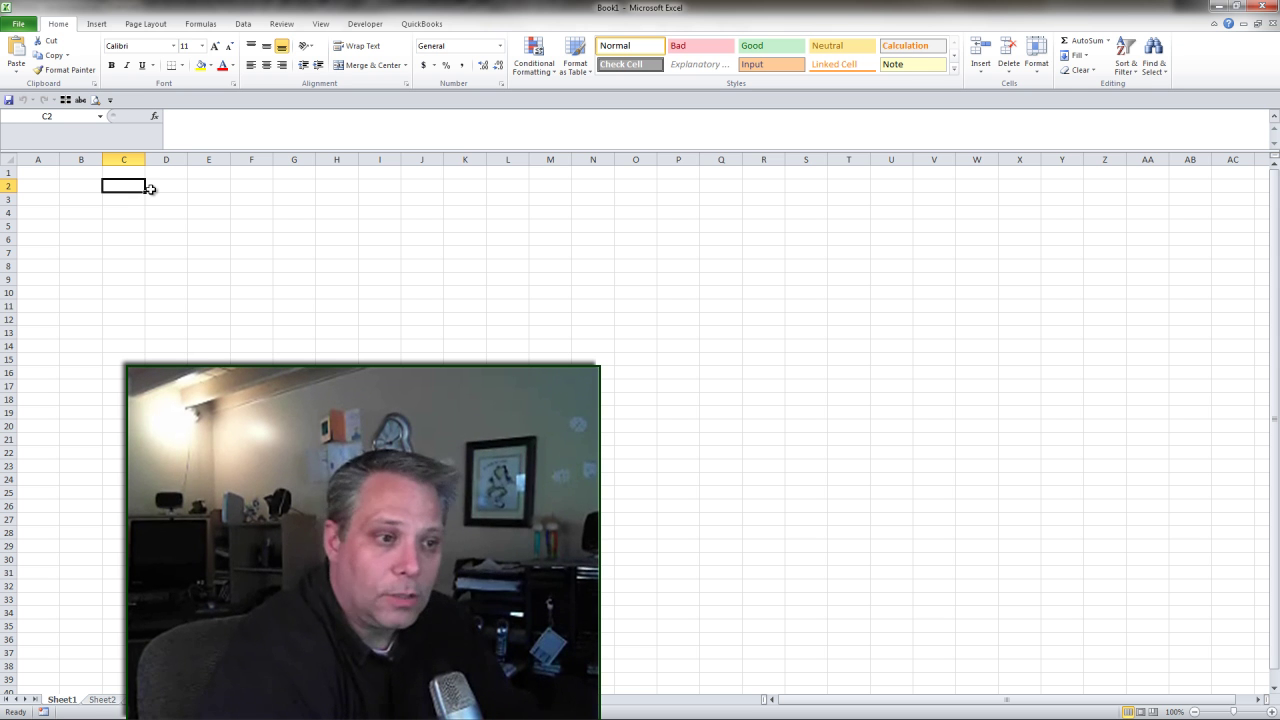
key(Right)
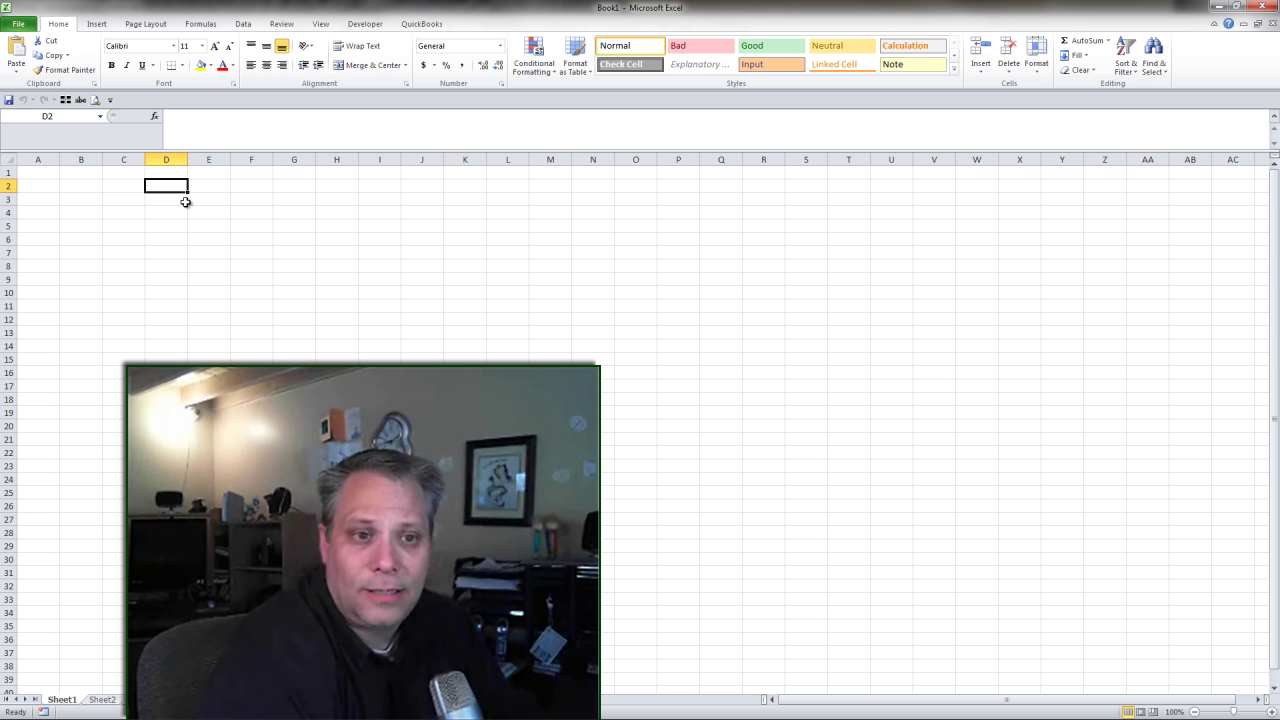
drag(352, 10, 556, 5)
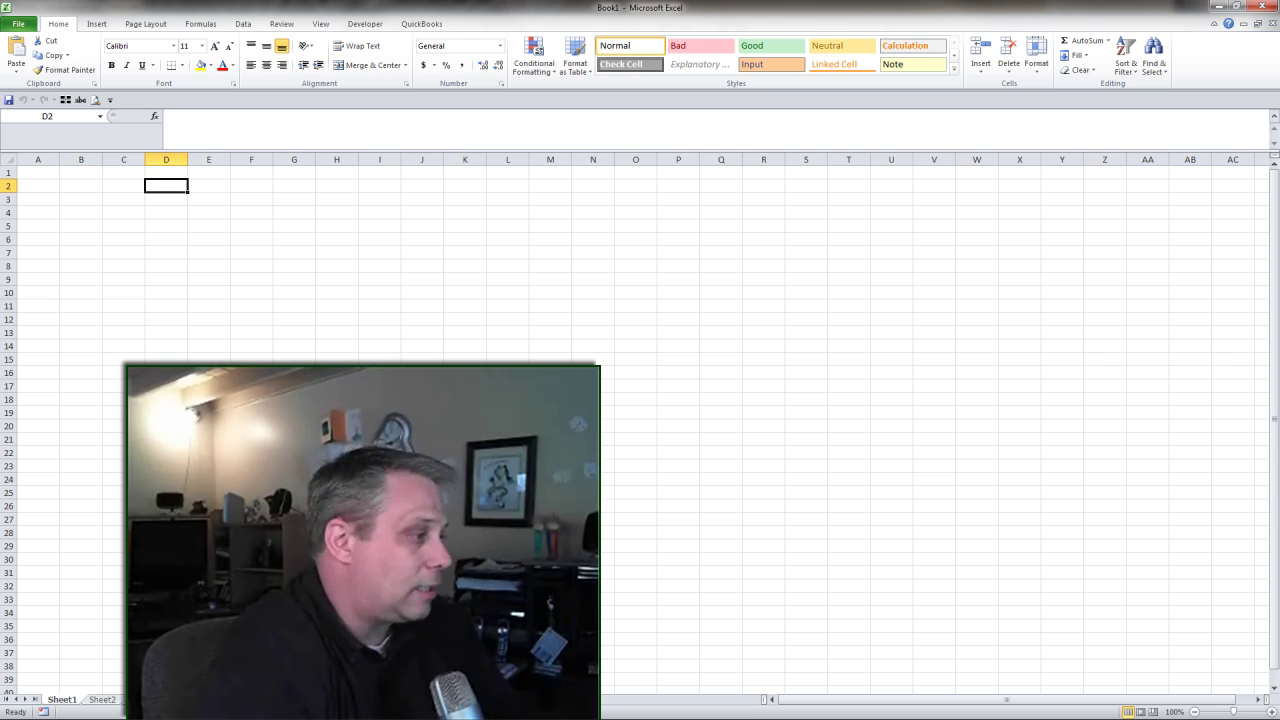
Switch to Evernote, search for 'Scrap' and open the Scrap note in its own window.
key(alt+Tab)
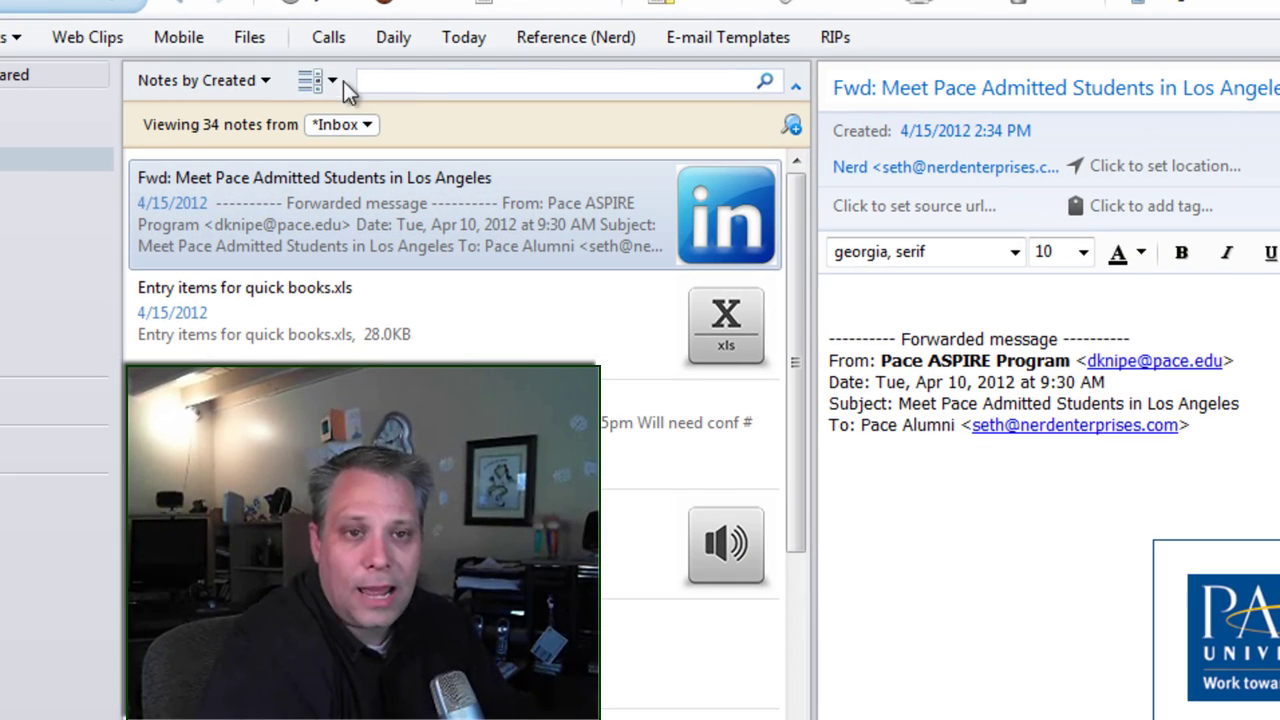
click(384, 72)
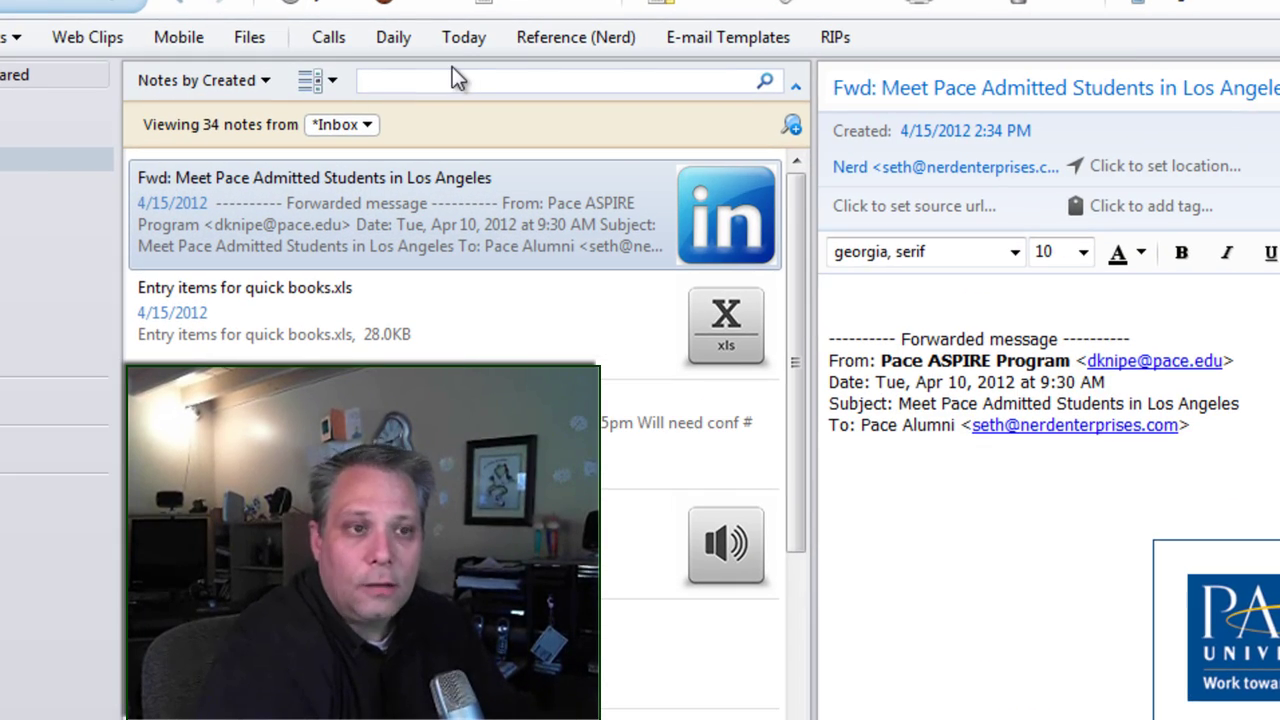
text(Scrap)
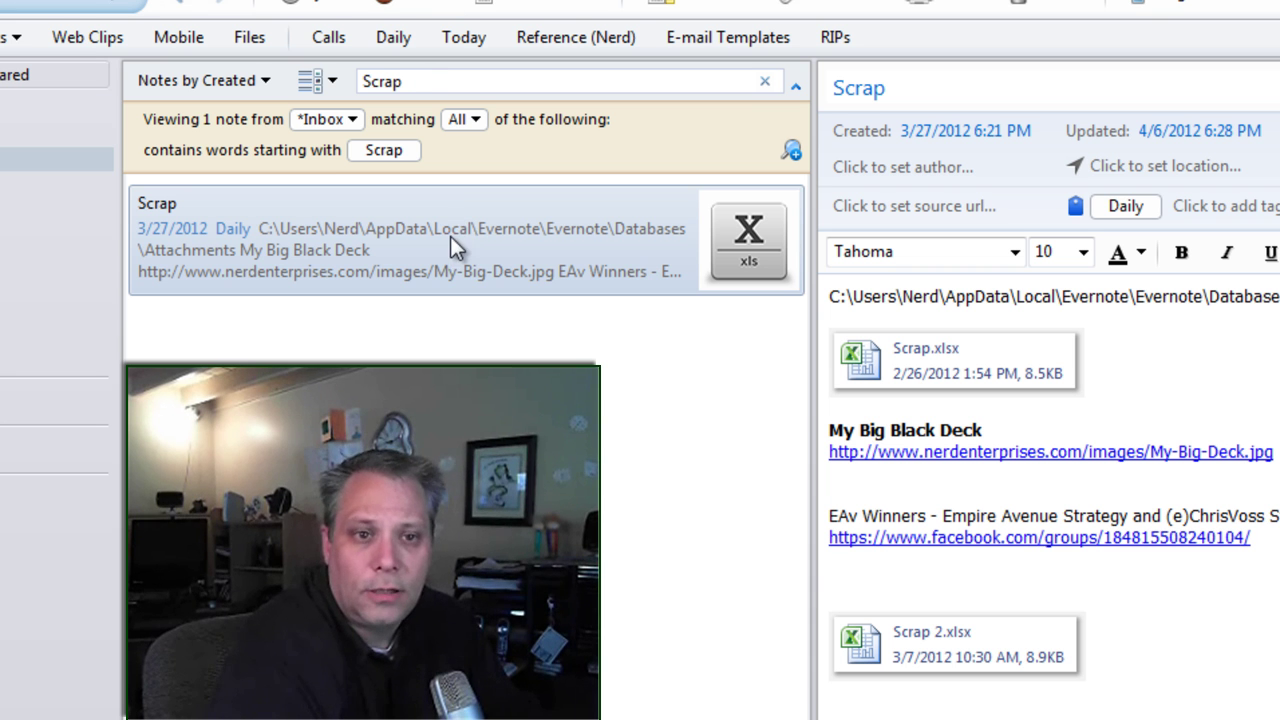
double_click(450, 236)
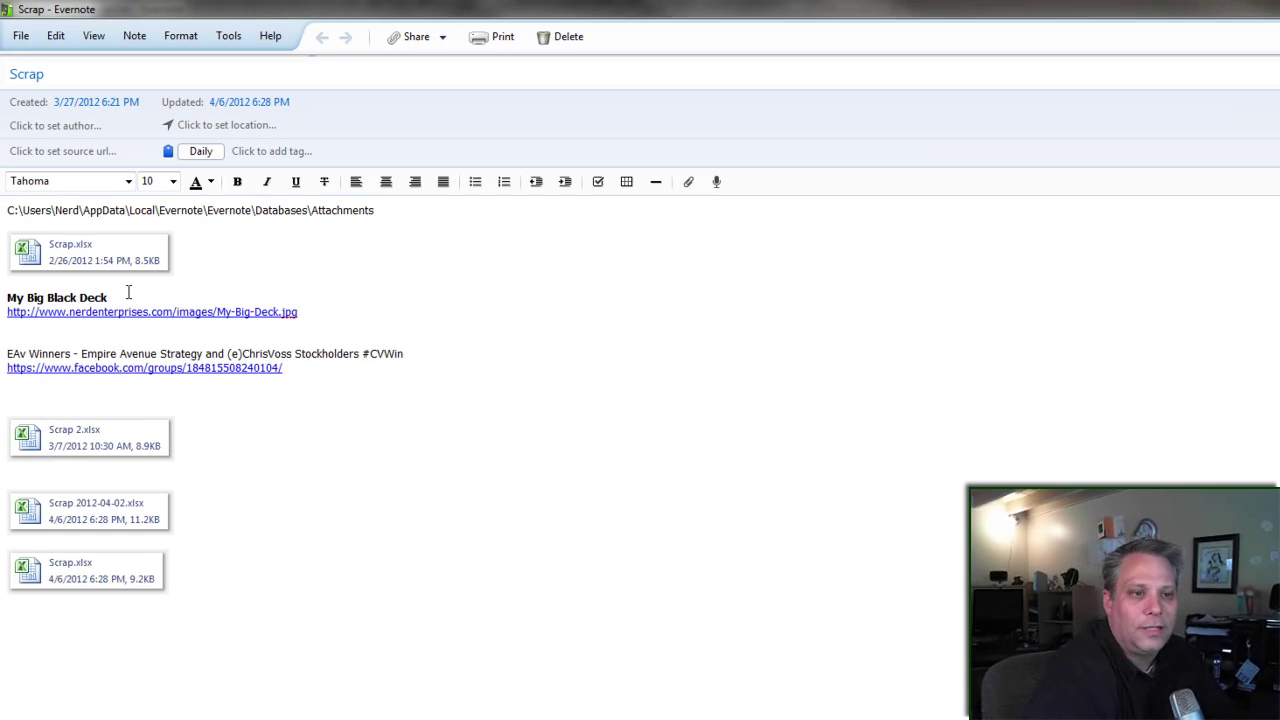
Inspect the note body: the My Big Black Deck line, attachments path and first Scrap.xlsx.
triple_click(112, 306)
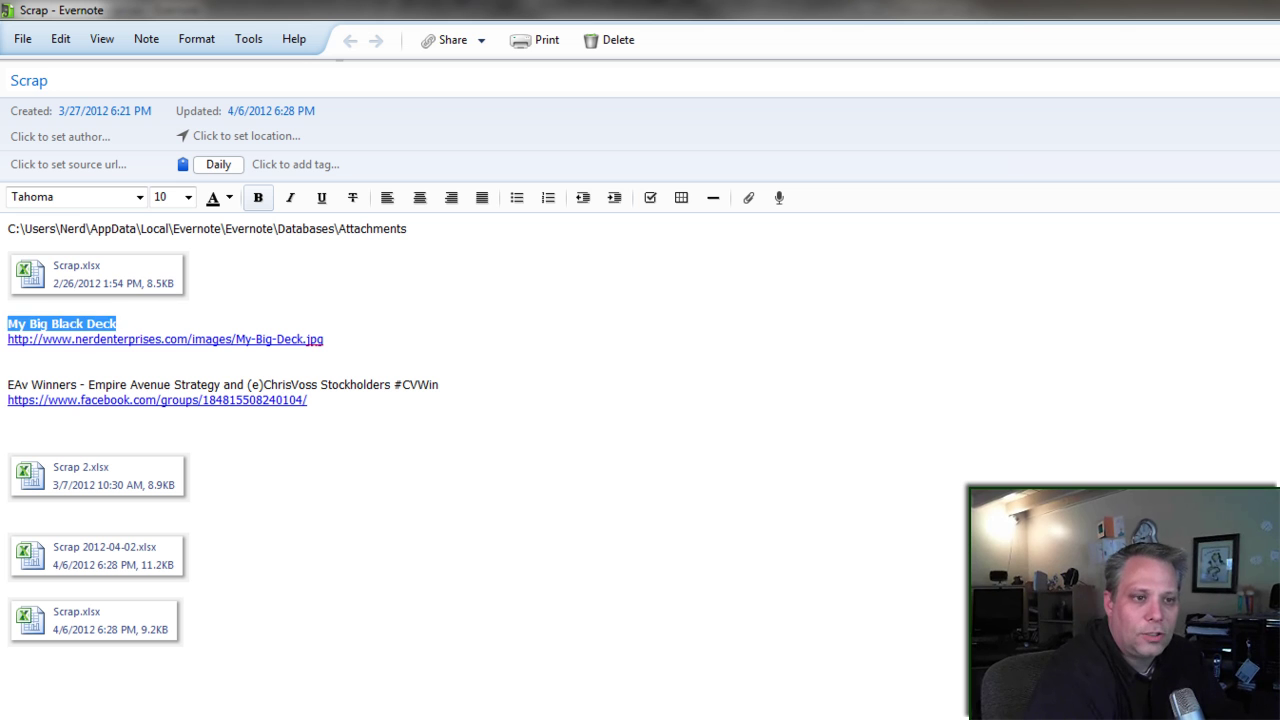
click(127, 318)
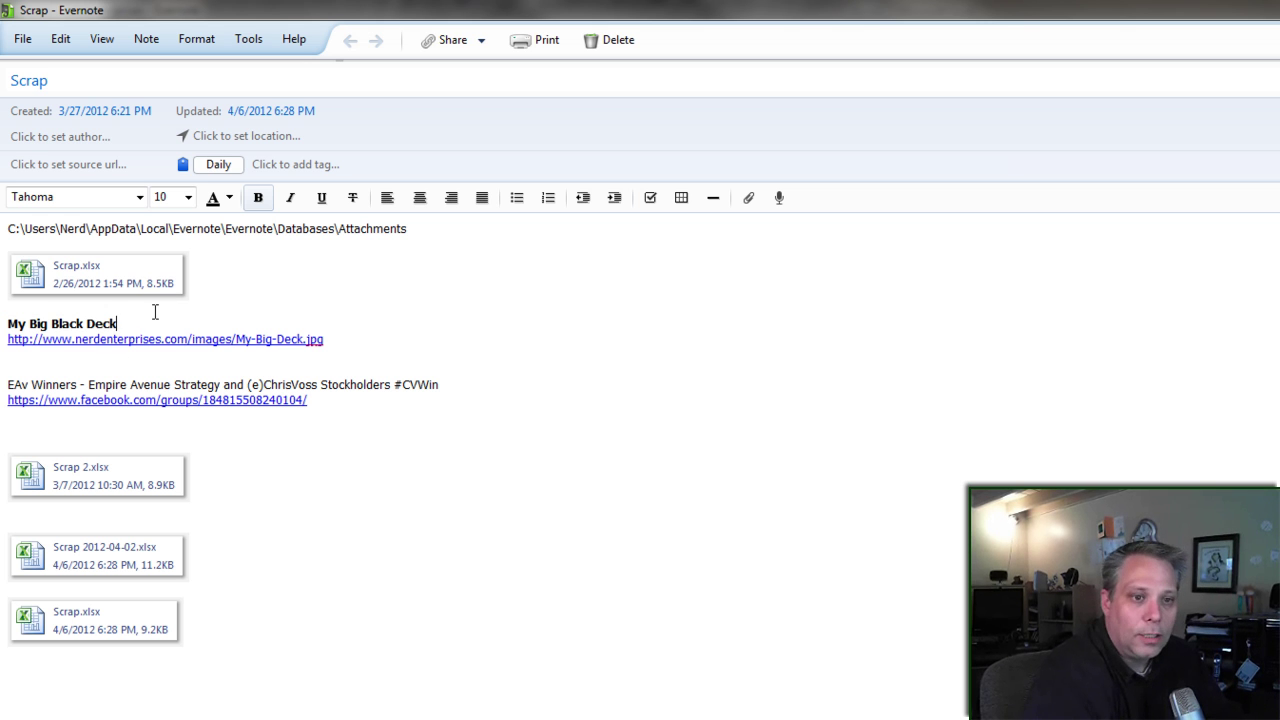
click(443, 221)
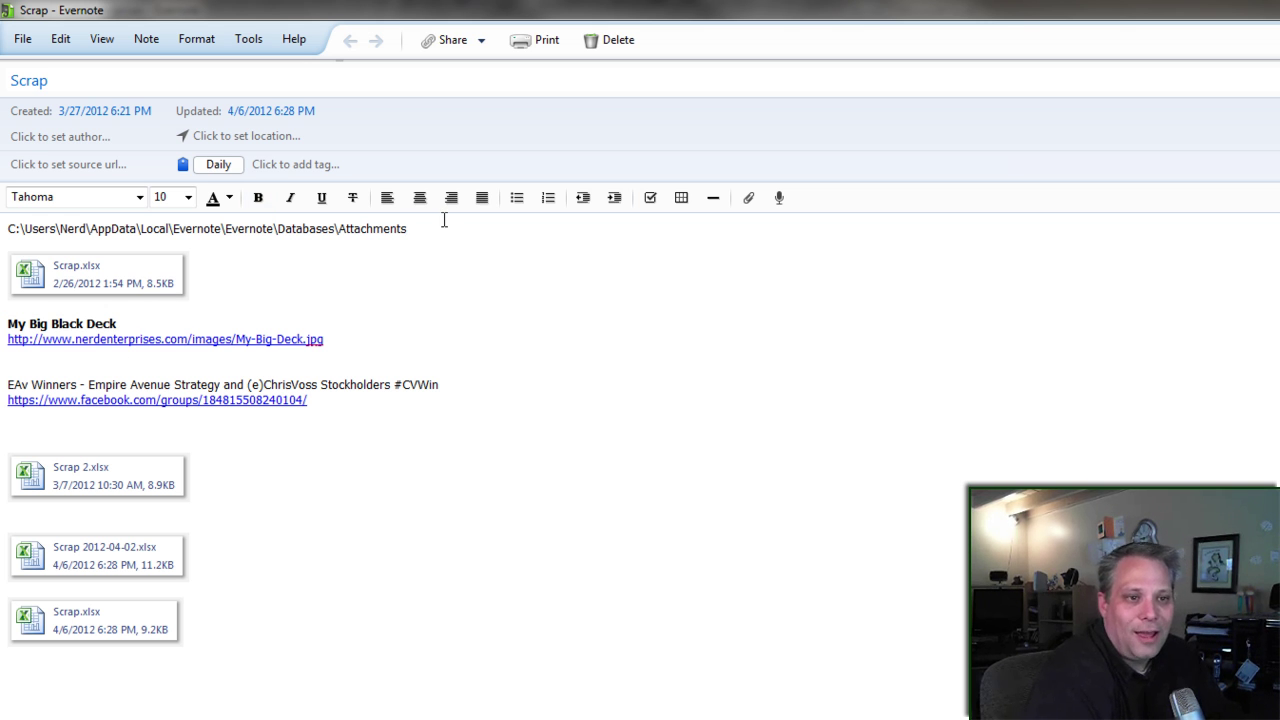
click(212, 265)
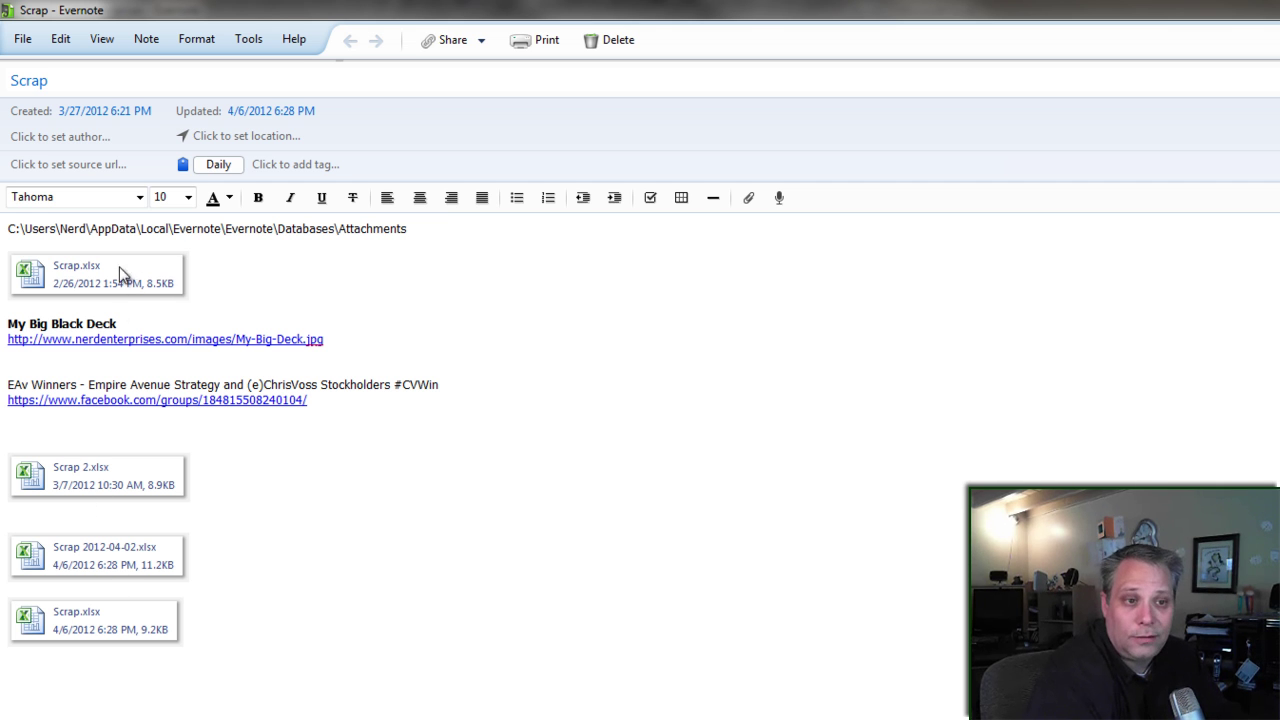
Open the first Scrap.xlsx attachment, check Sheet1 to Sheet3, then close it.
double_click(122, 283)
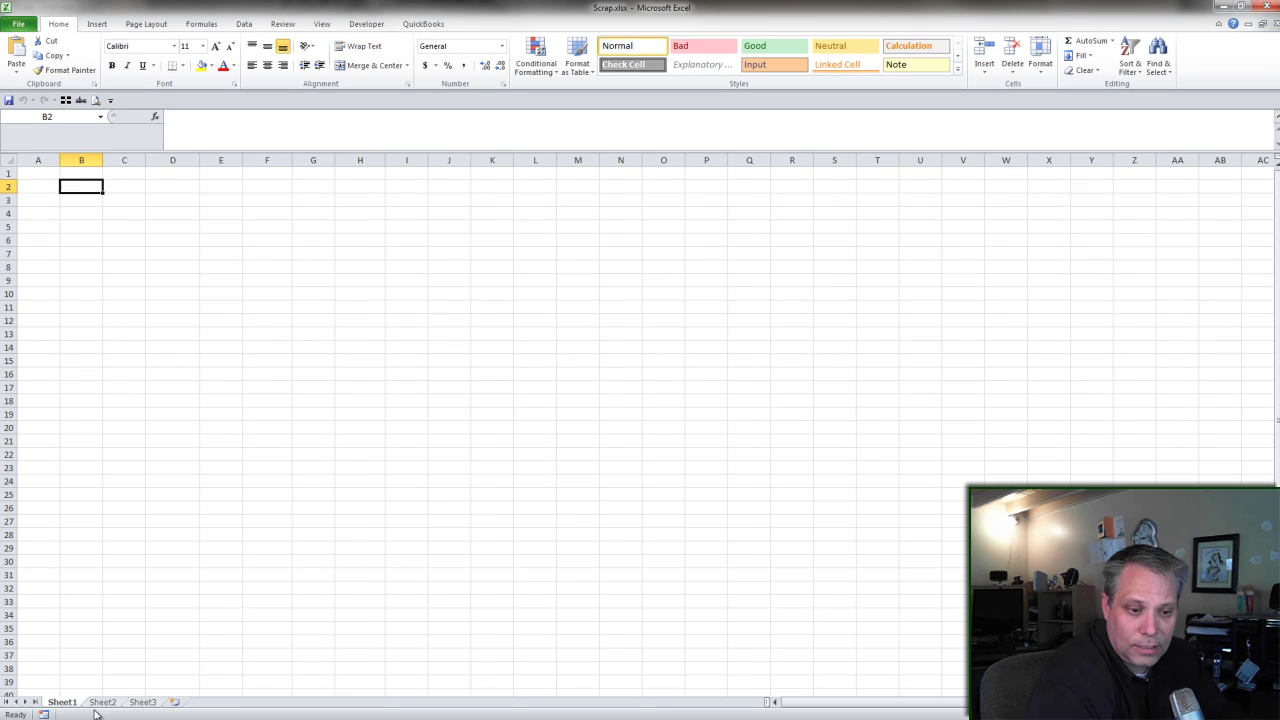
click(101, 700)
click(141, 700)
click(62, 700)
click(1272, 23)
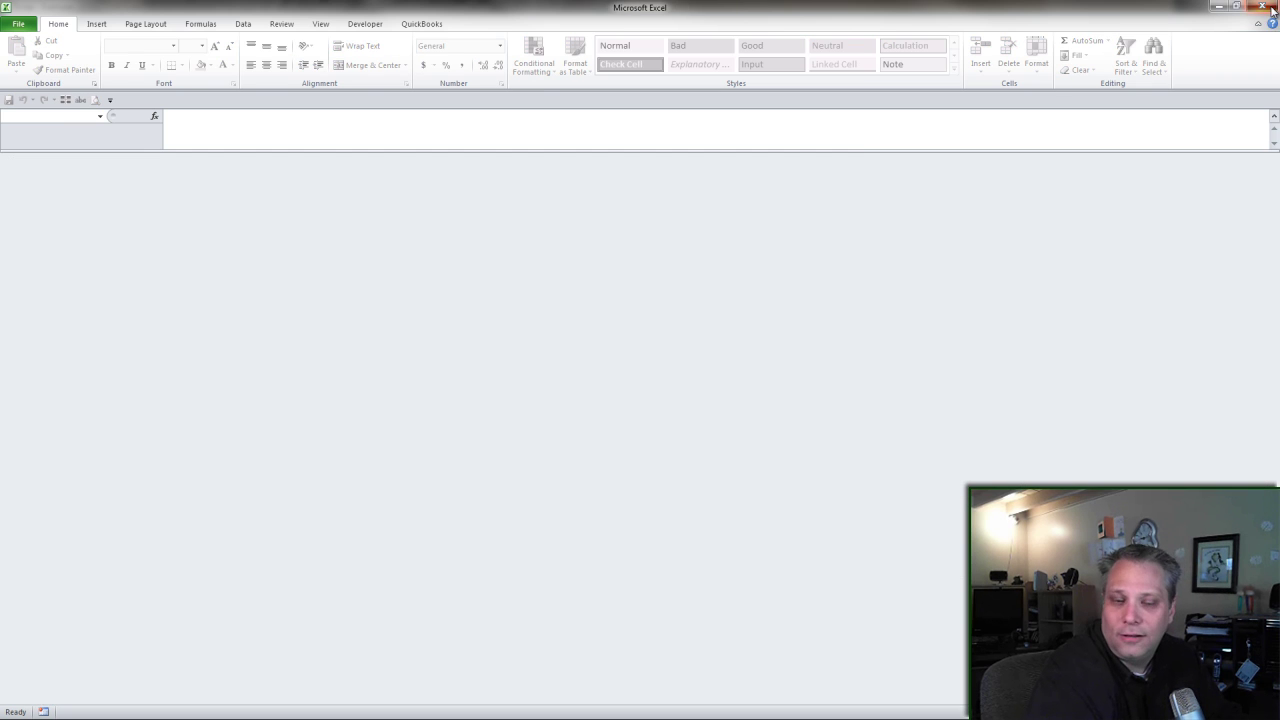
click(1272, 24)
Open another scrap workbook, inspect B2, C2, E6 and F6, then close Excel.
double_click(77, 340)
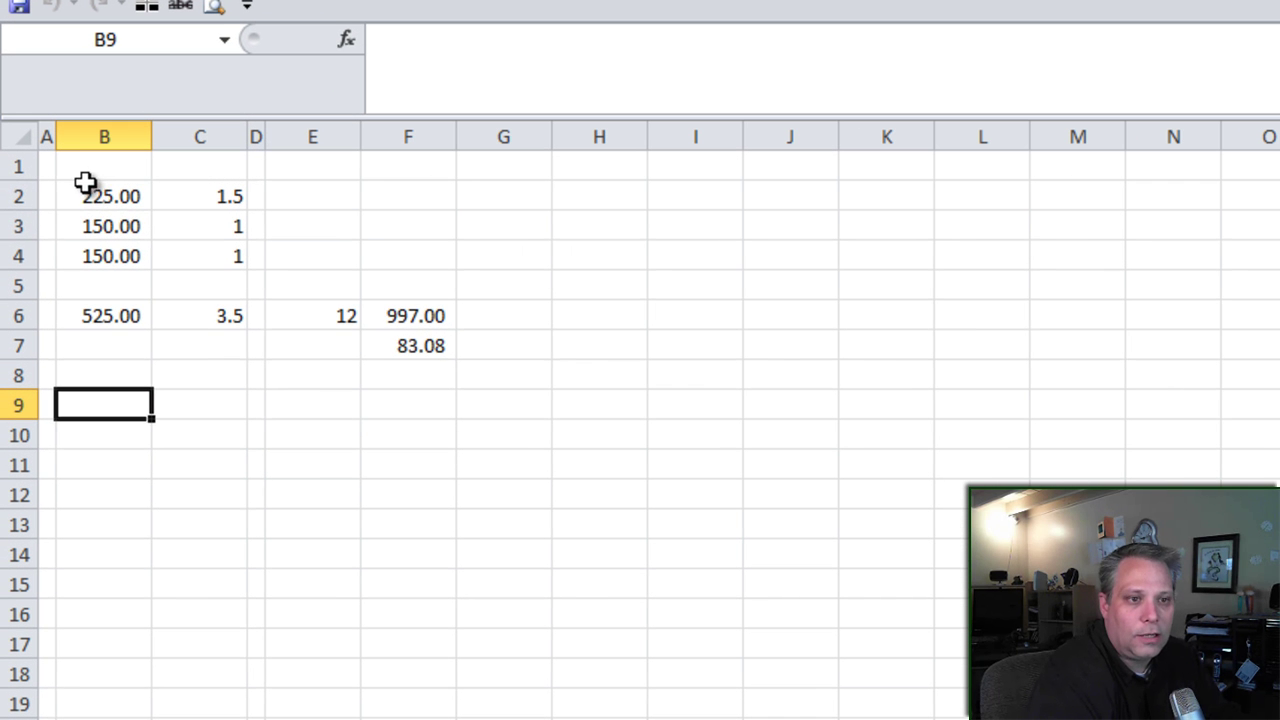
click(45, 186)
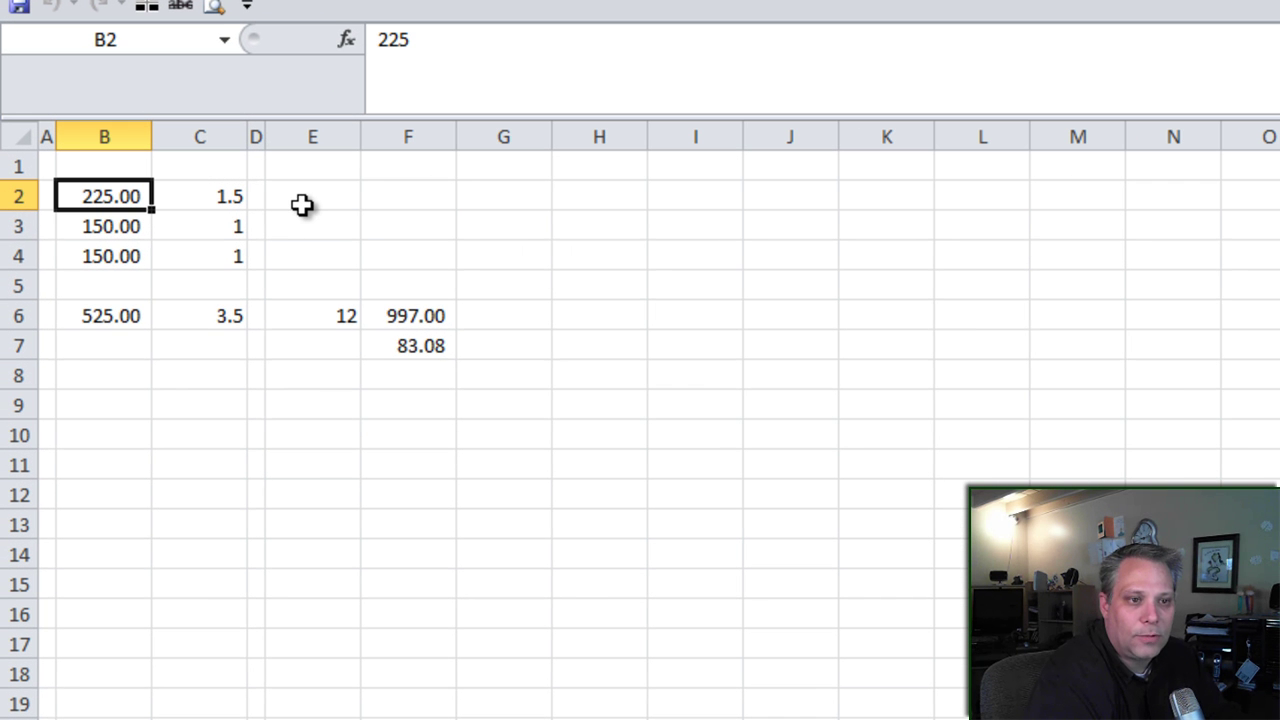
click(240, 198)
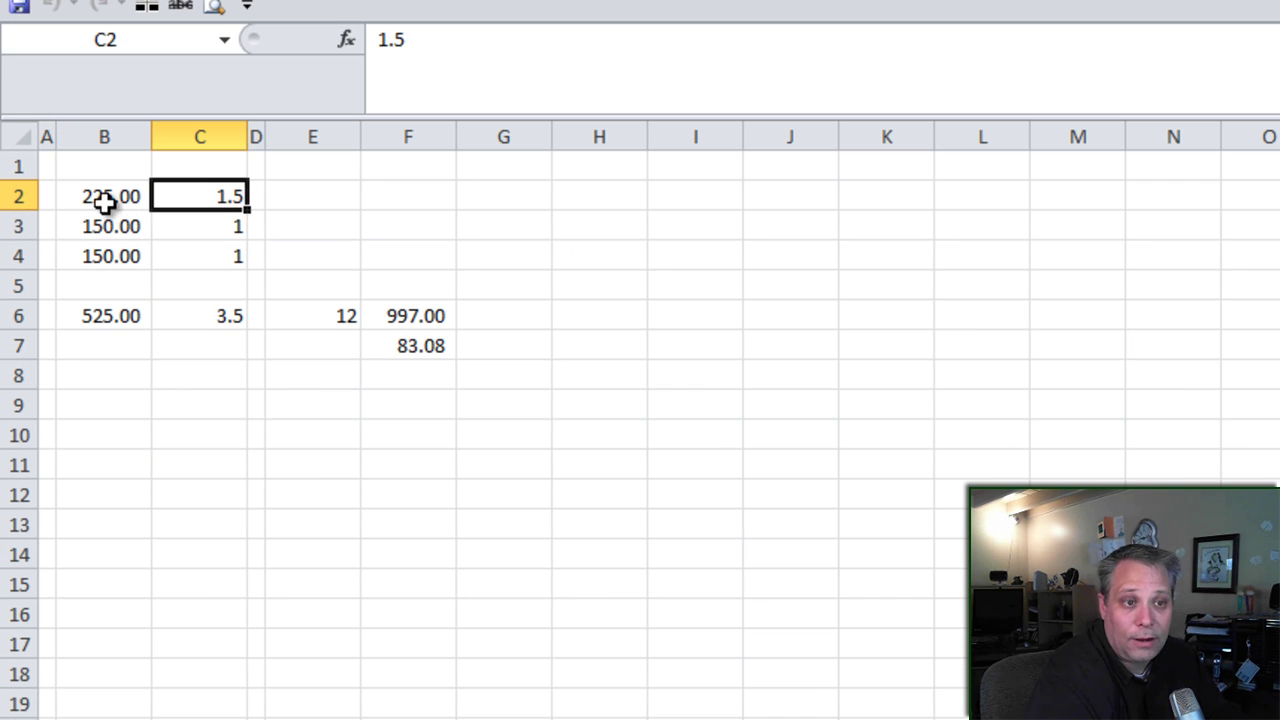
click(110, 356)
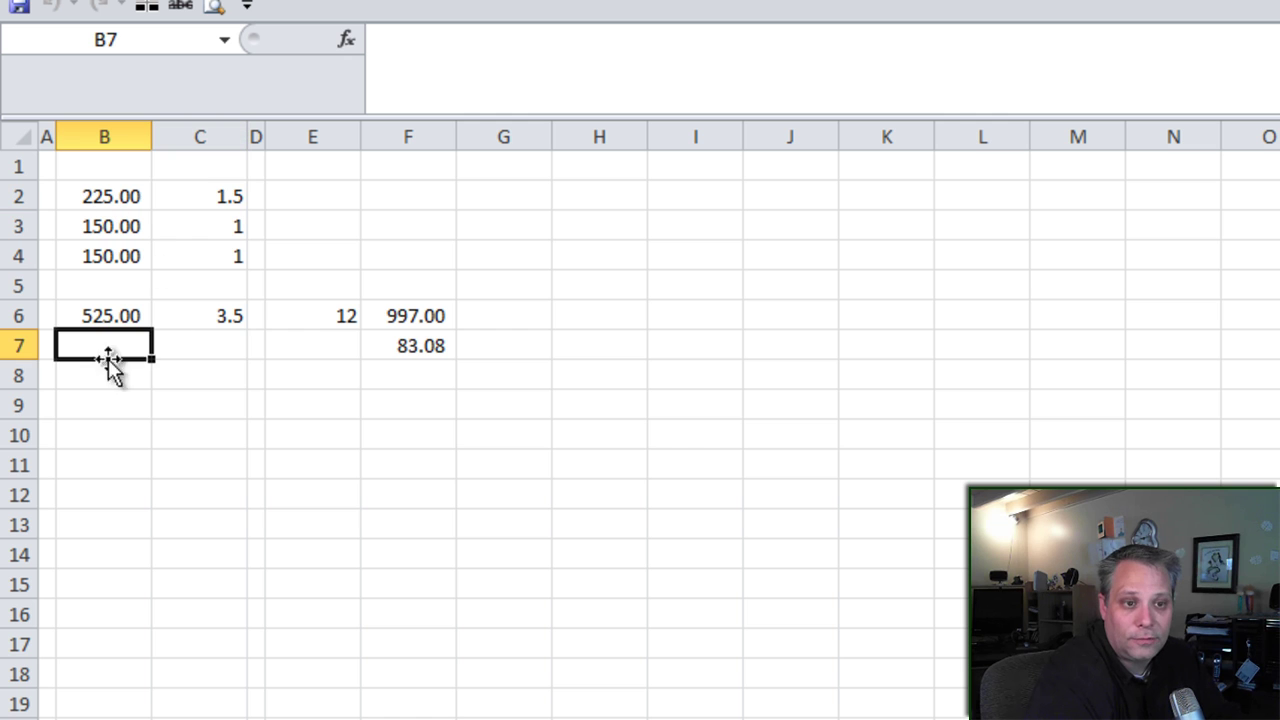
click(409, 431)
click(438, 315)
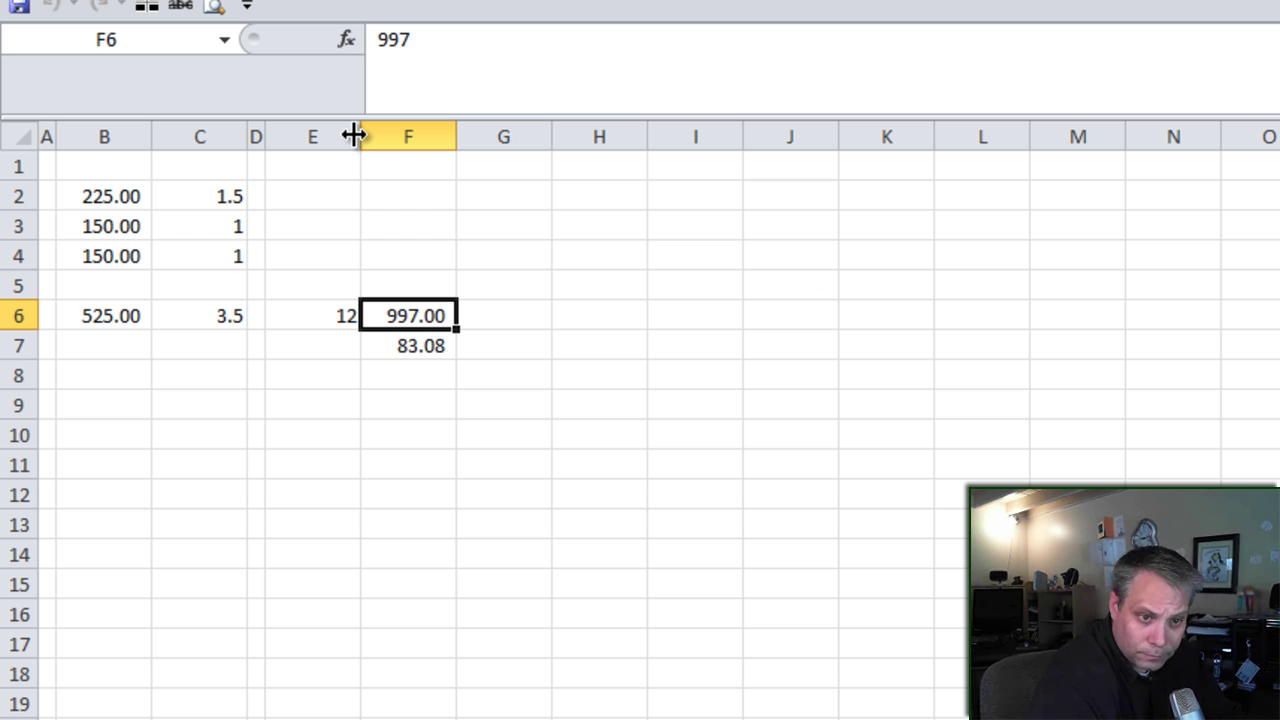
click(331, 311)
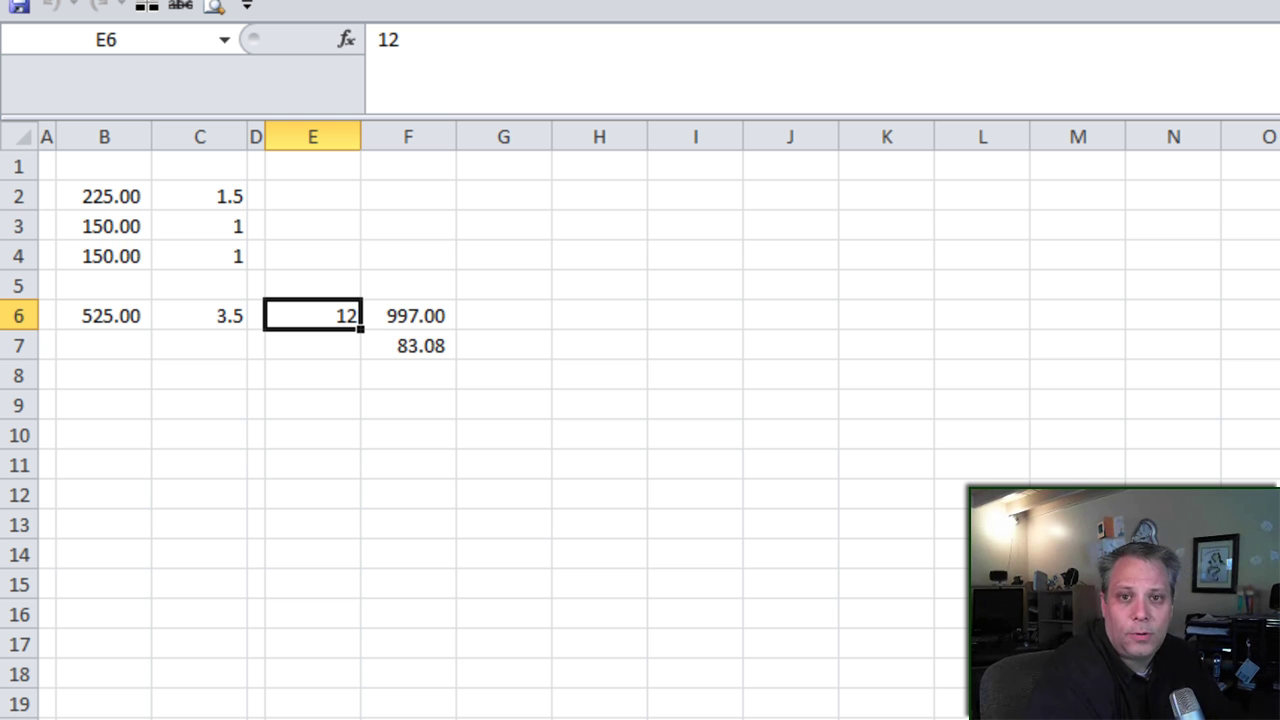
key(alt+F4)
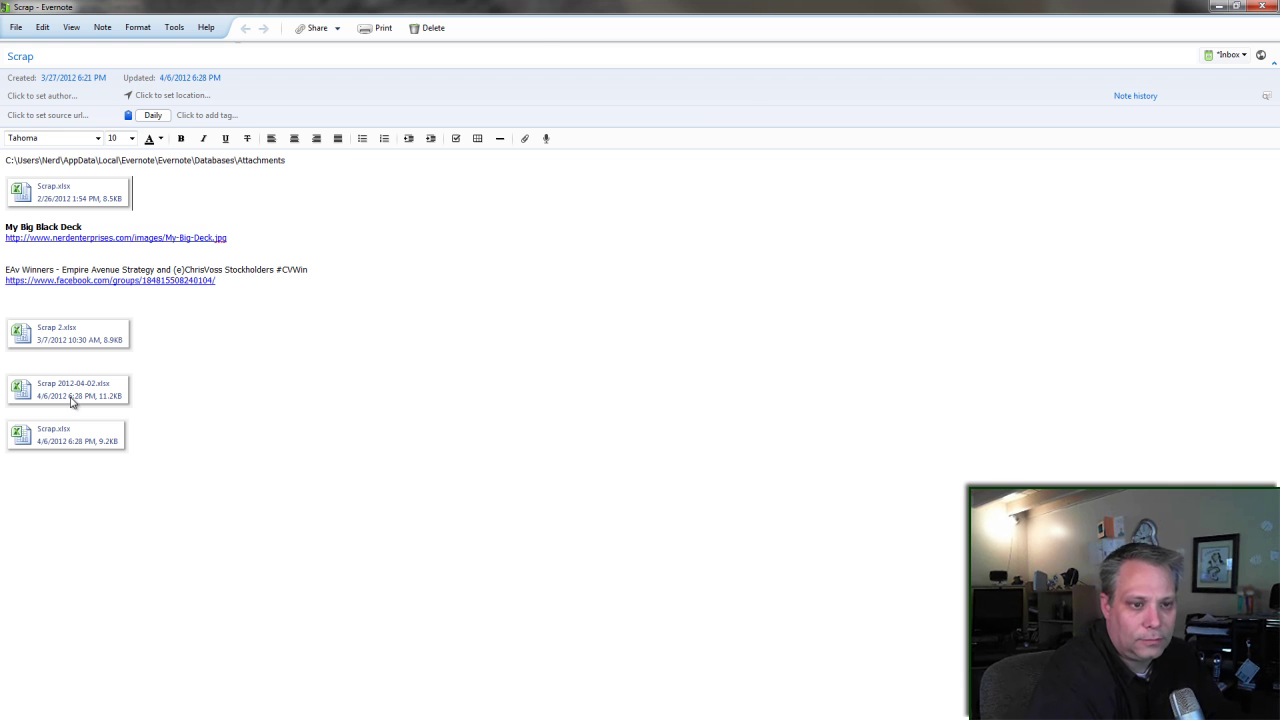
Open Scrap 2012-04-02.xlsx, check B3, B4 and C3's formula, then close and quit Excel.
double_click(72, 400)
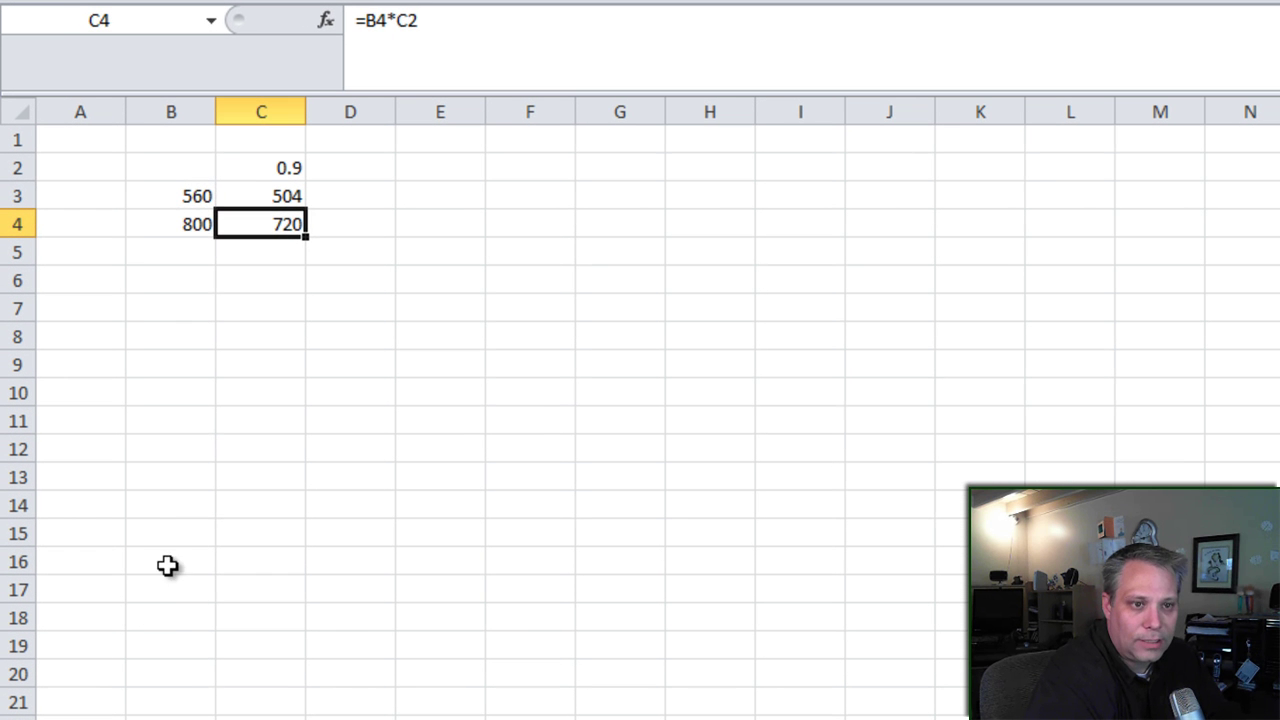
click(169, 562)
click(200, 194)
click(191, 228)
click(292, 203)
click(201, 281)
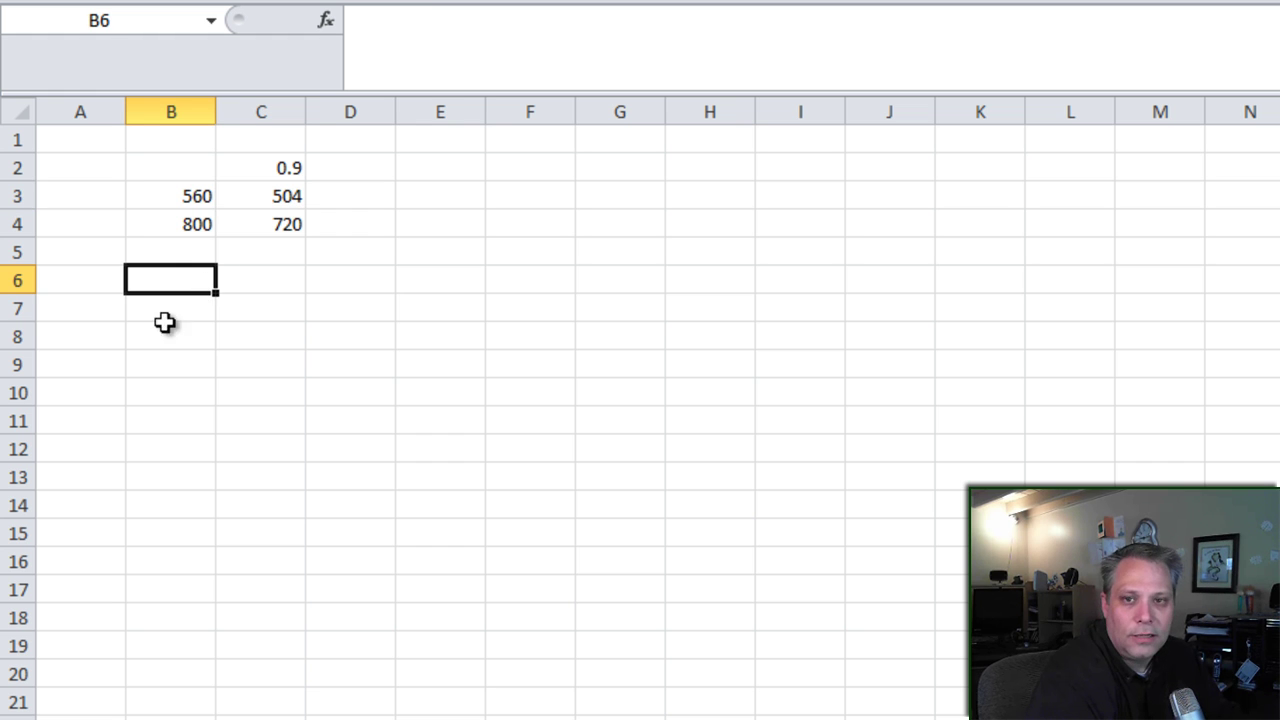
key(ctrl+w)
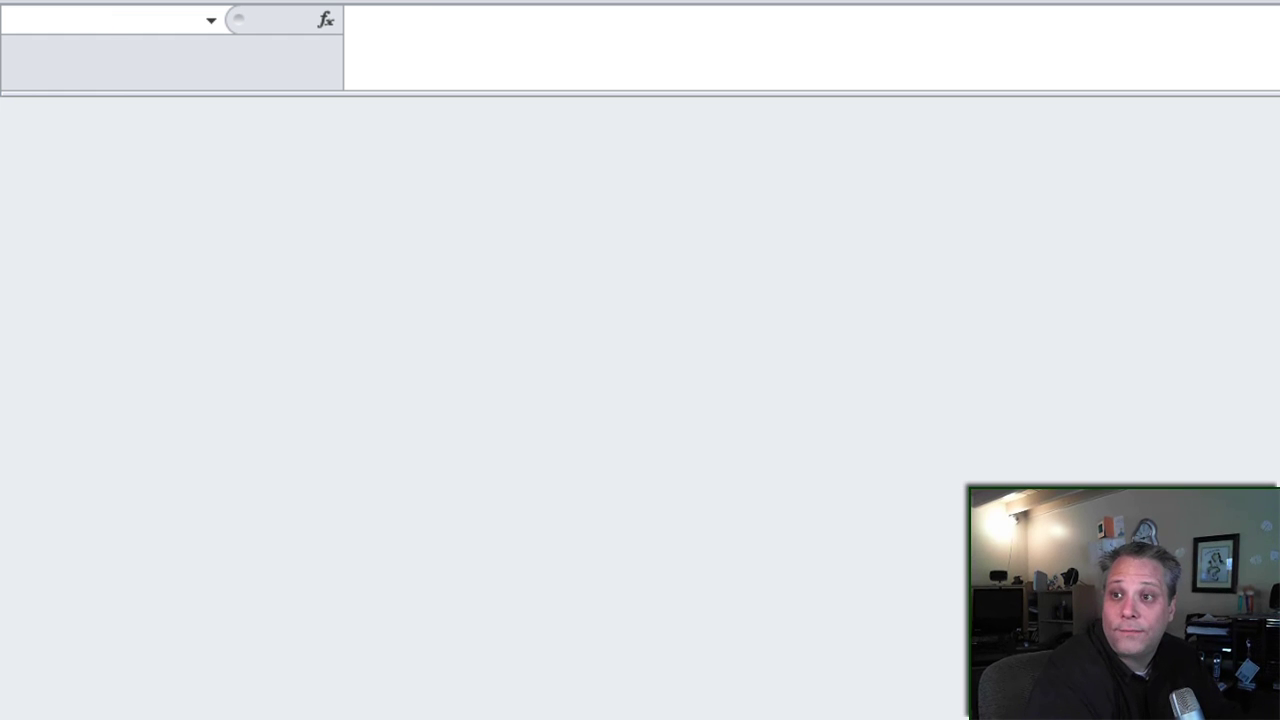
key(alt+F4)
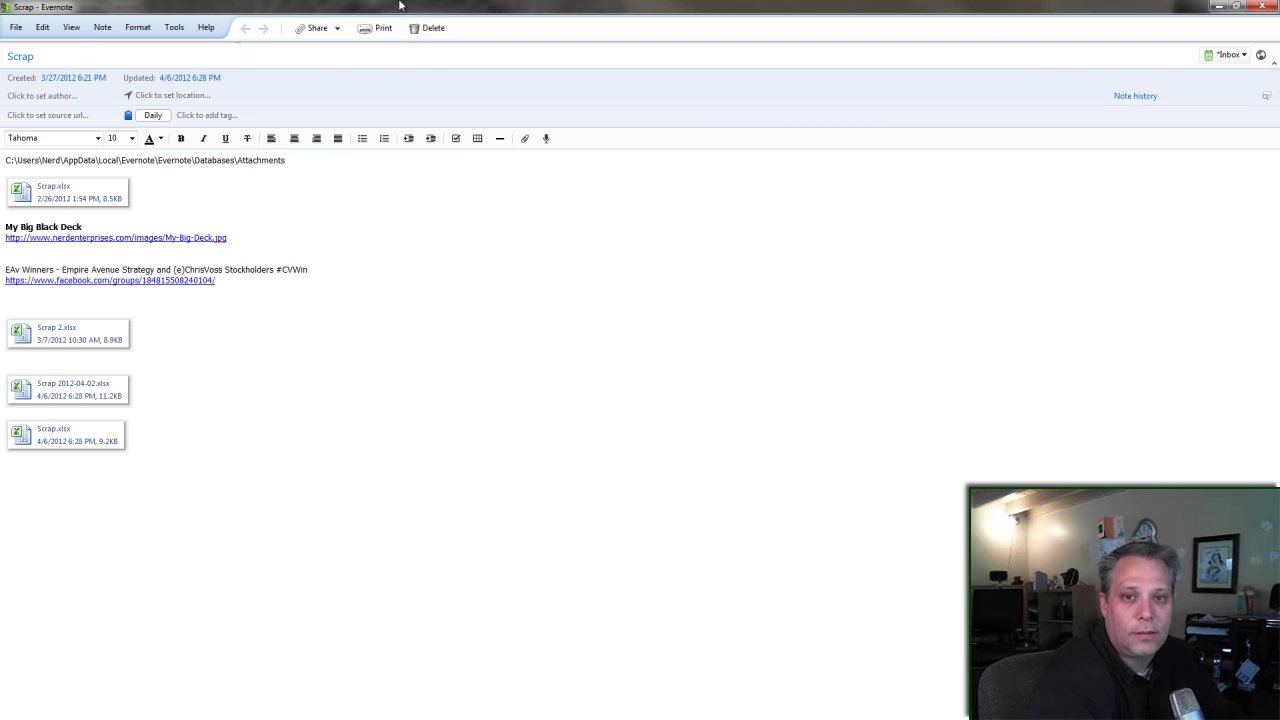
Close the Scrap note window and add a new Inbox note titled 'Scrap'.
click(1262, 7)
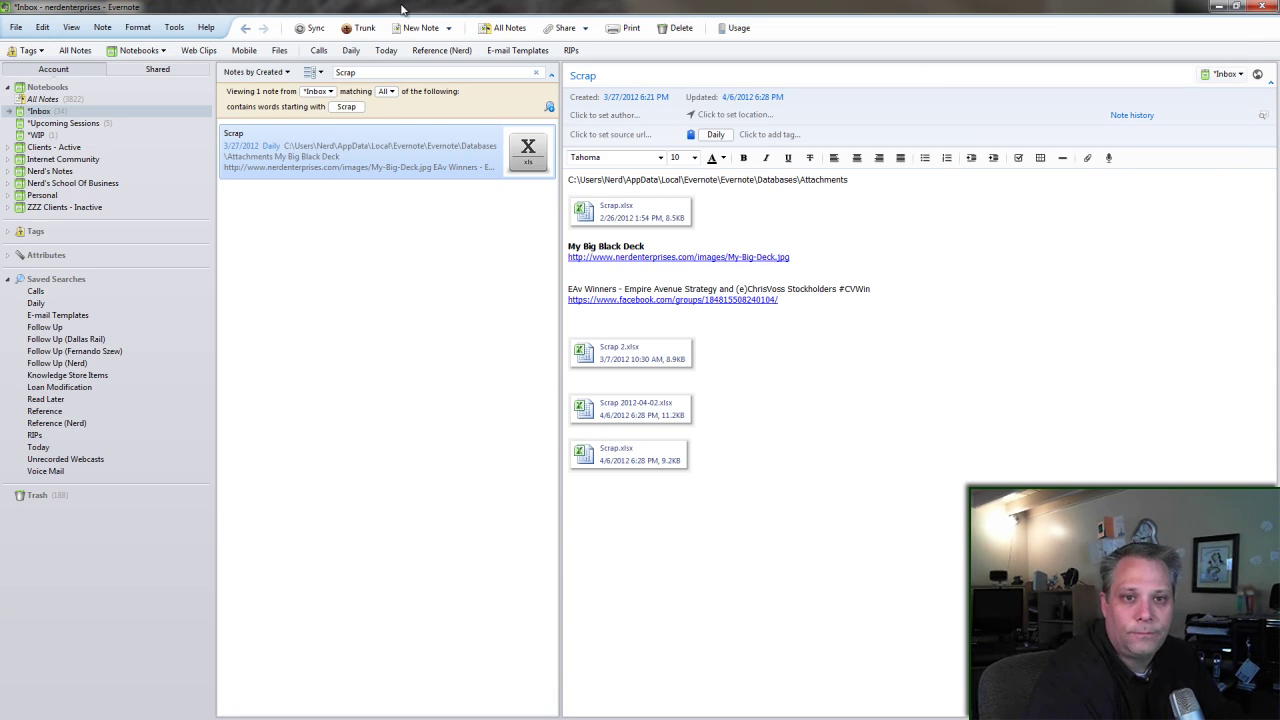
click(492, 30)
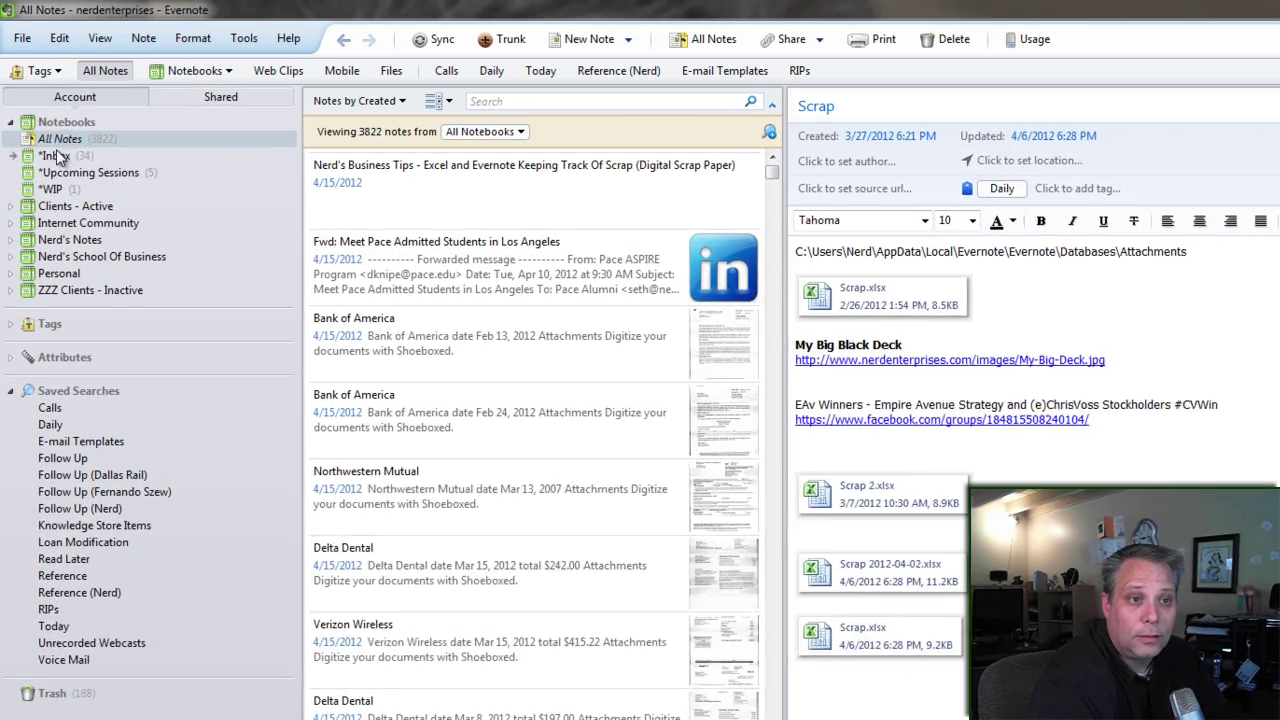
click(38, 111)
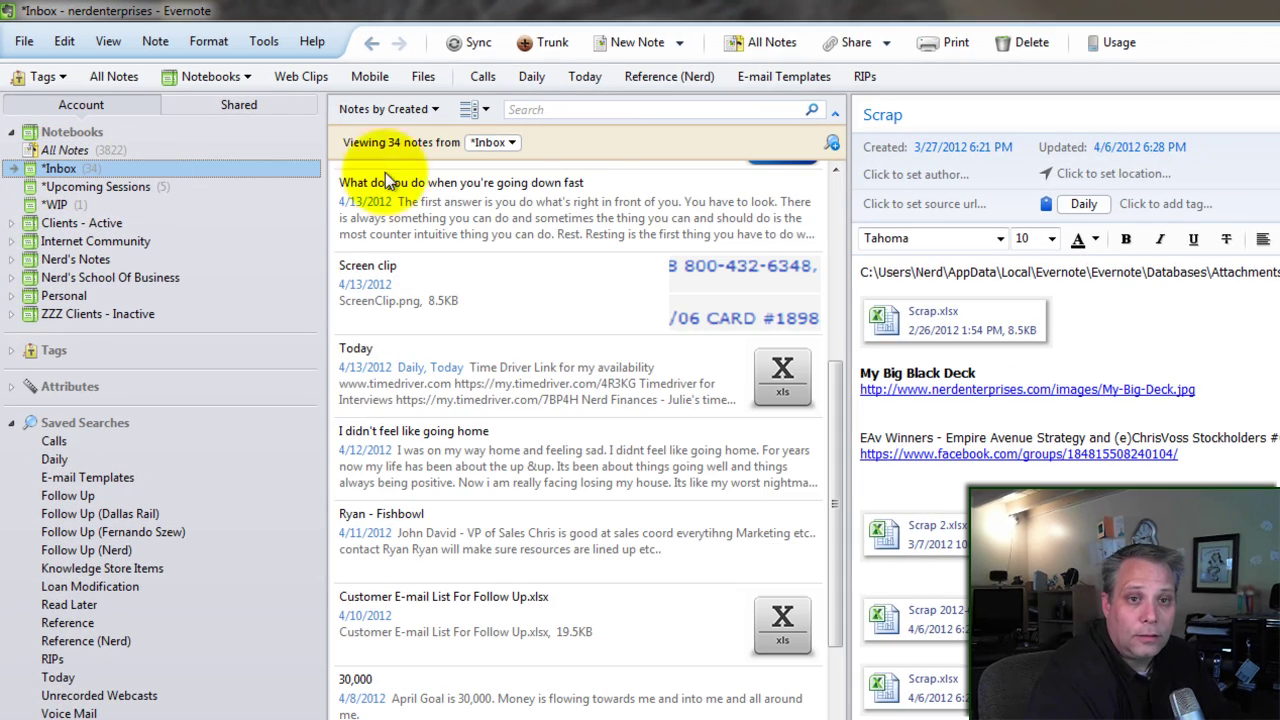
click(637, 42)
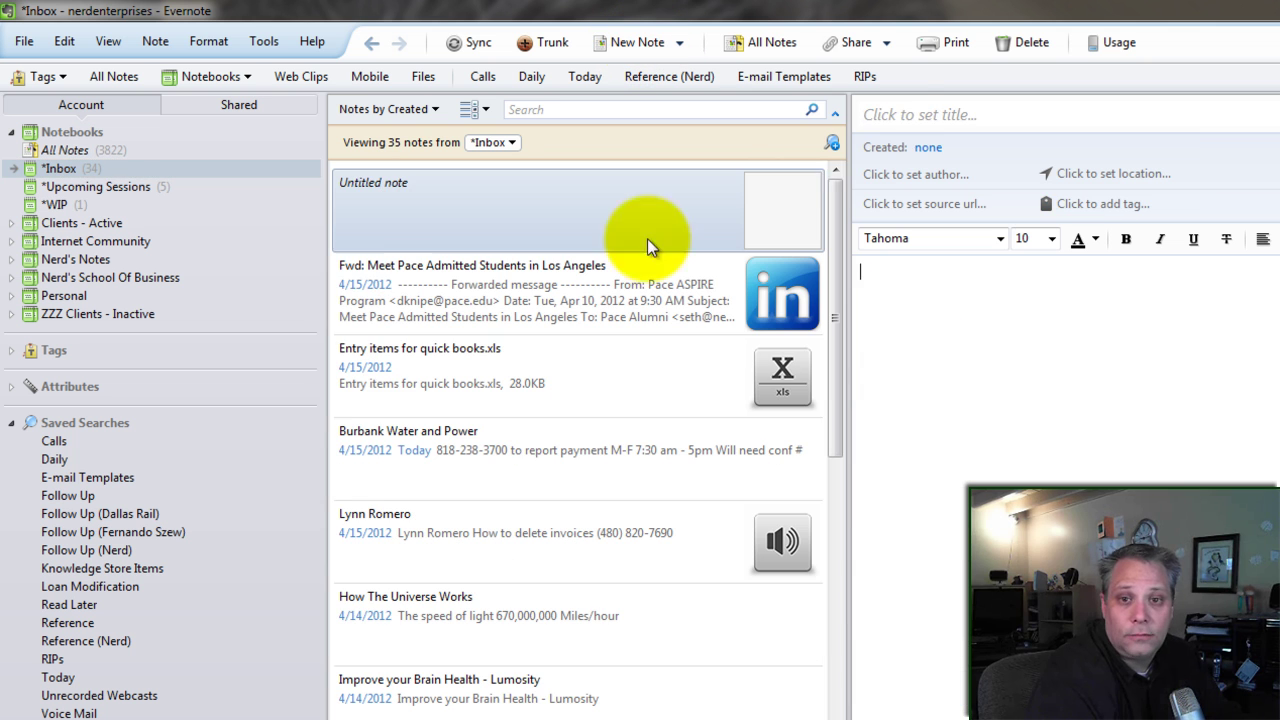
text(Scrap)
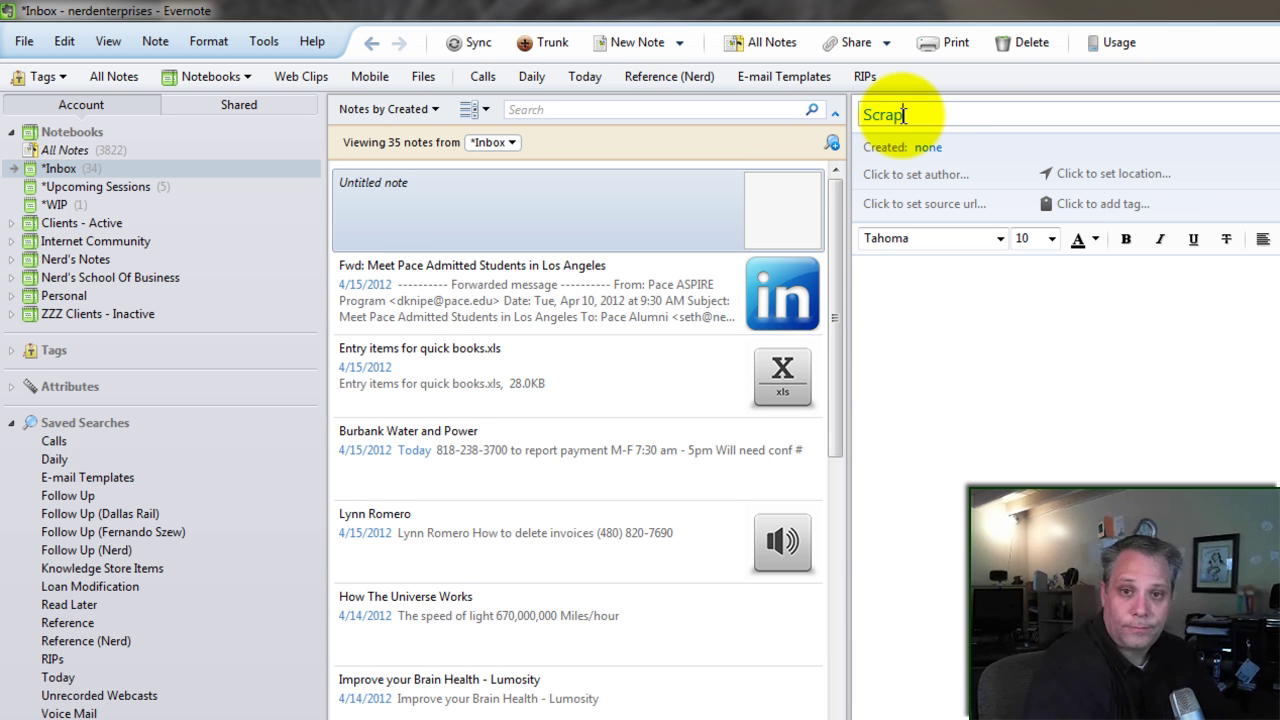
key(Tab)
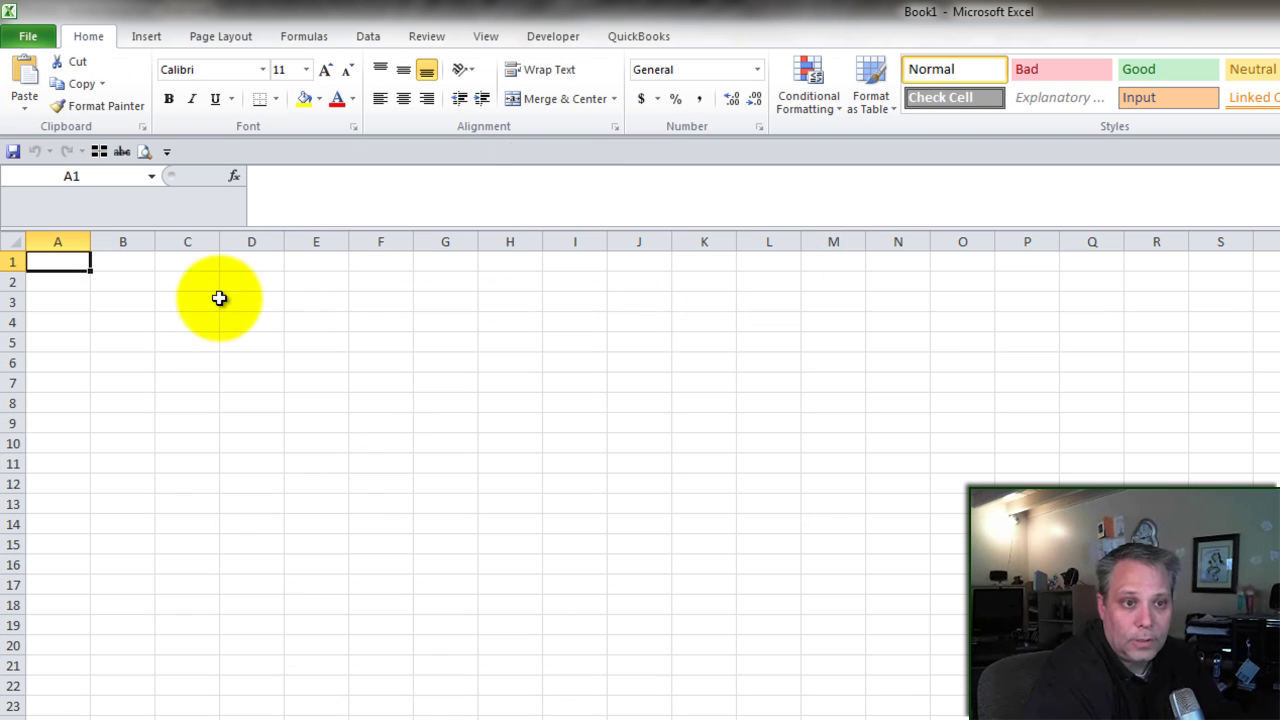
Enter 50 in C2 and 6 in C4, with =+C2*C4 in C6 giving 300.
click(189, 276)
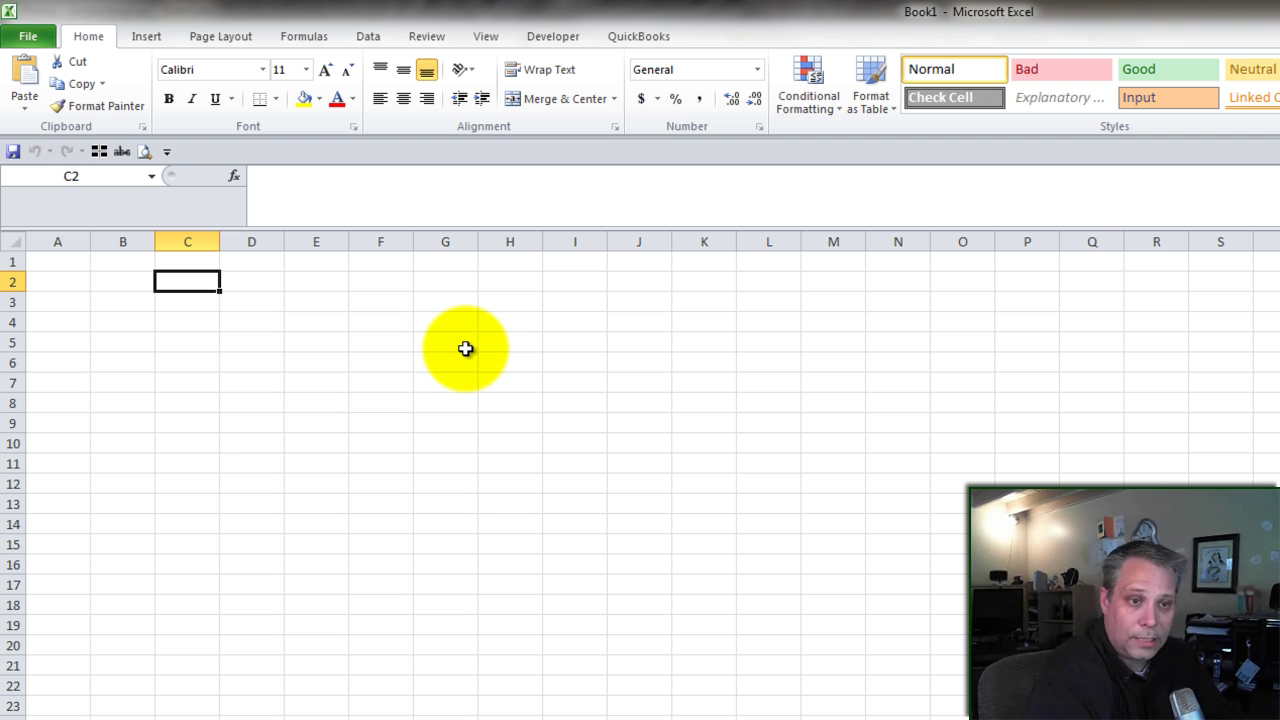
text(50)
key(Return)
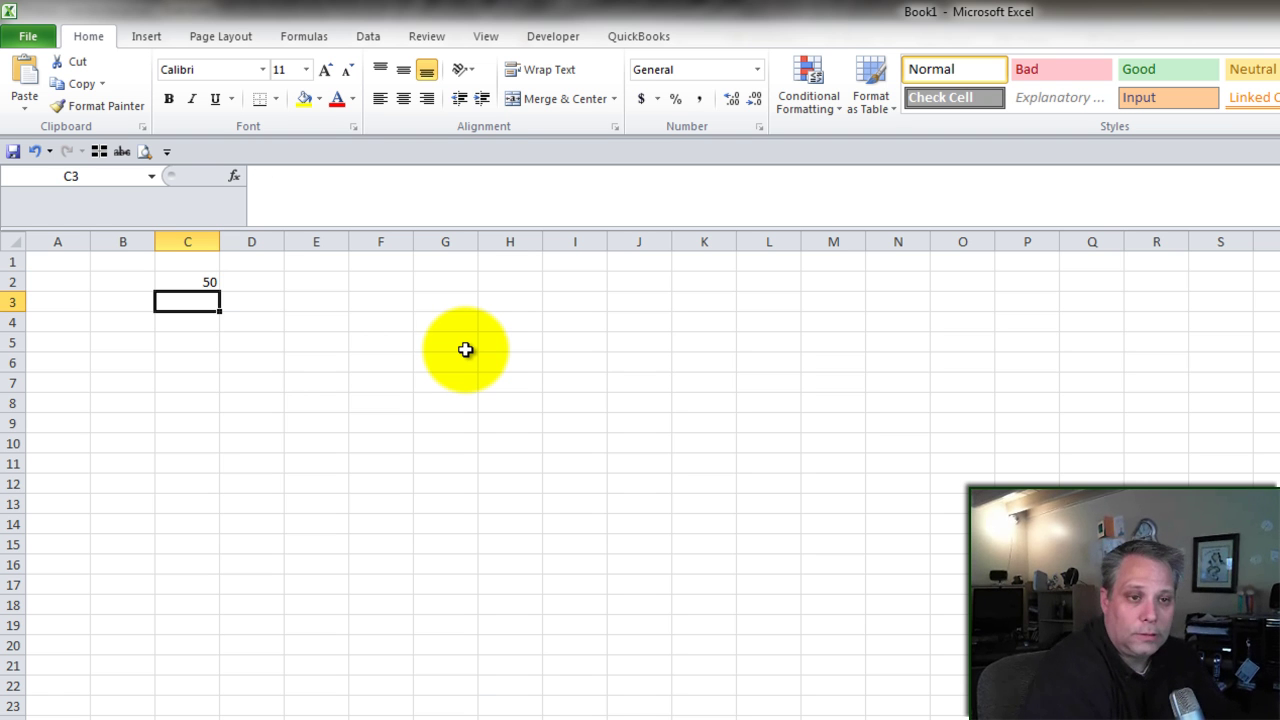
key(Return)
text(6)
key(Return)
key(Return)
text(+)
key(Up)
key(Up)
key(Up)
key(Up)
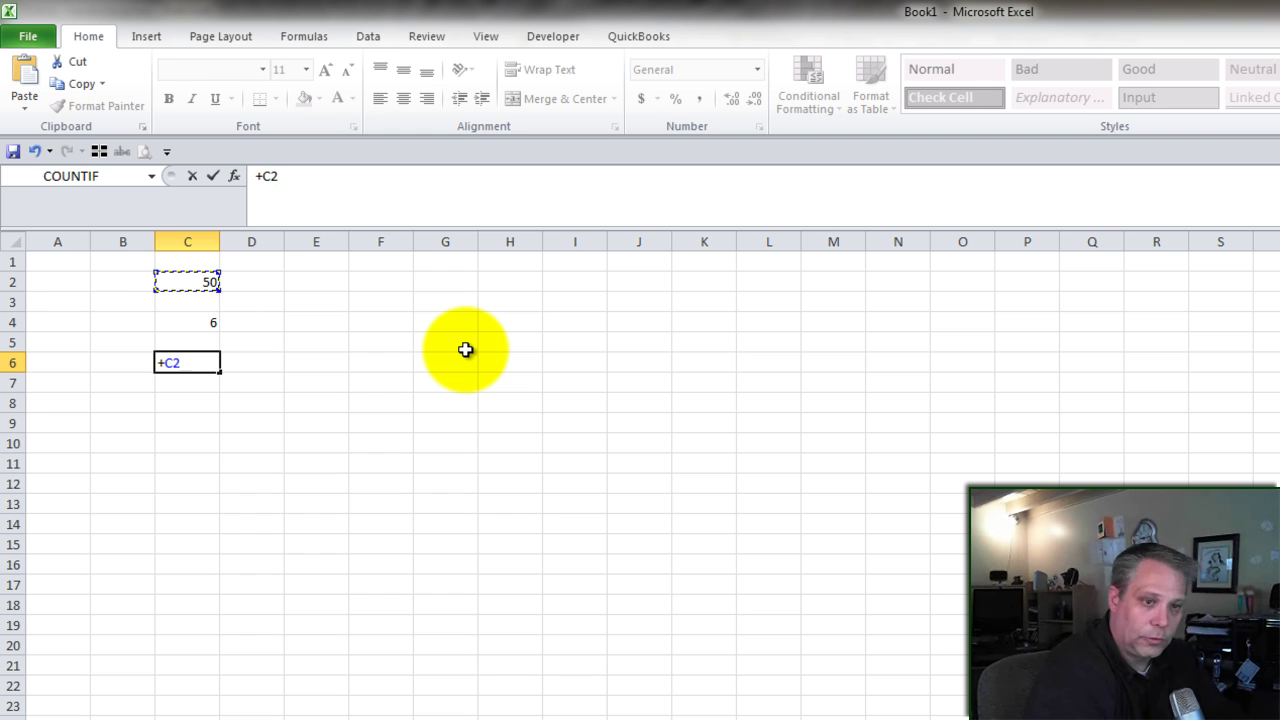
text(C4)
key(Return)
key(Up)
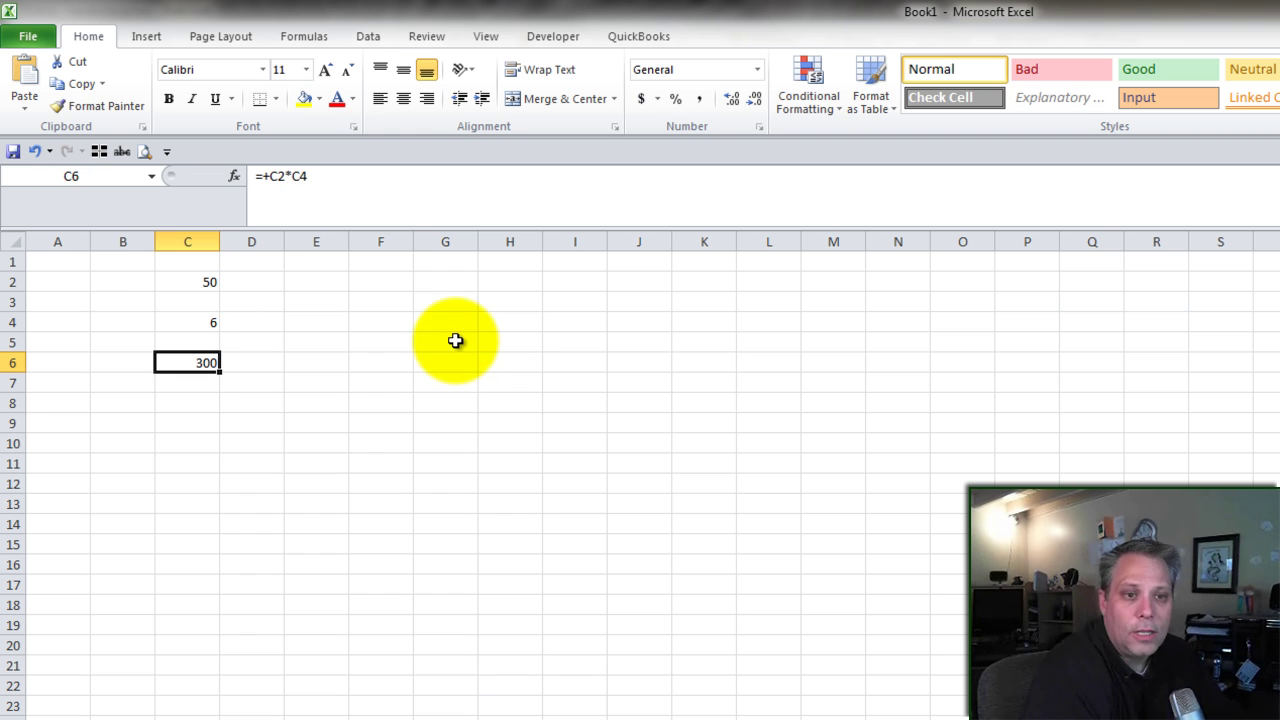
click(195, 262)
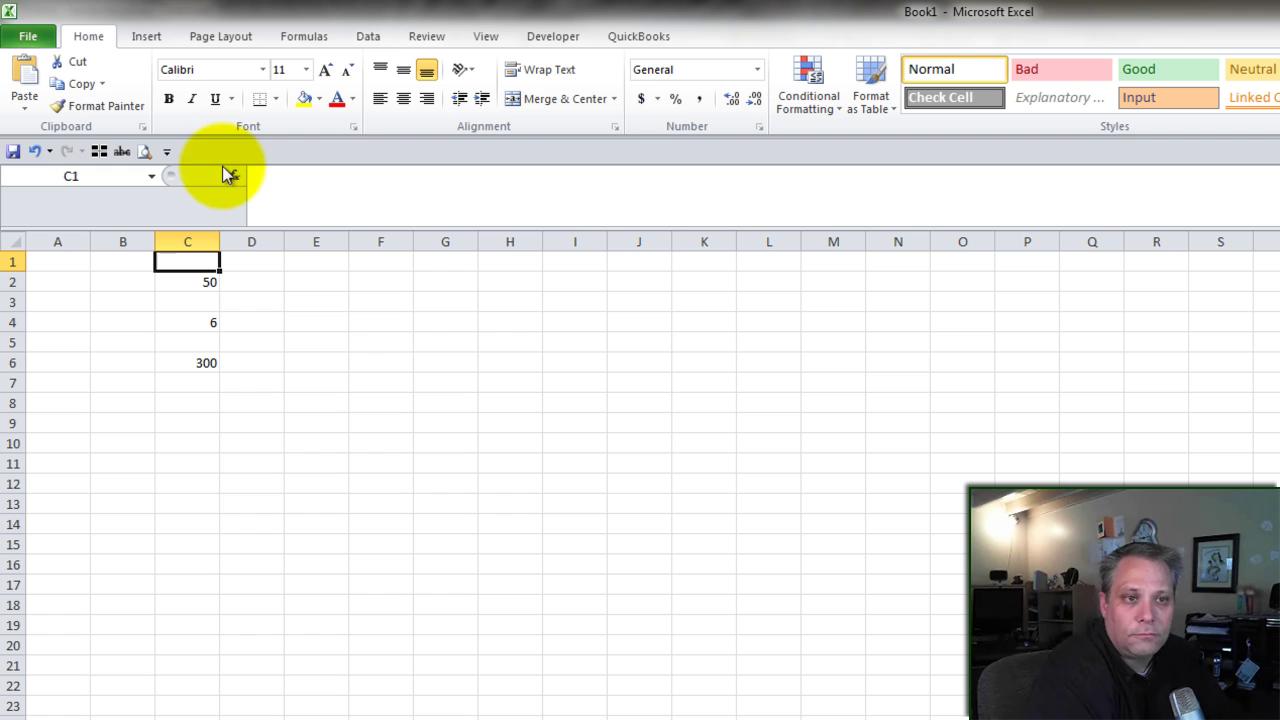
Save the workbook to the Desktop as Scrap.xlsx, then close it and quit Excel.
click(28, 36)
key(Escape)
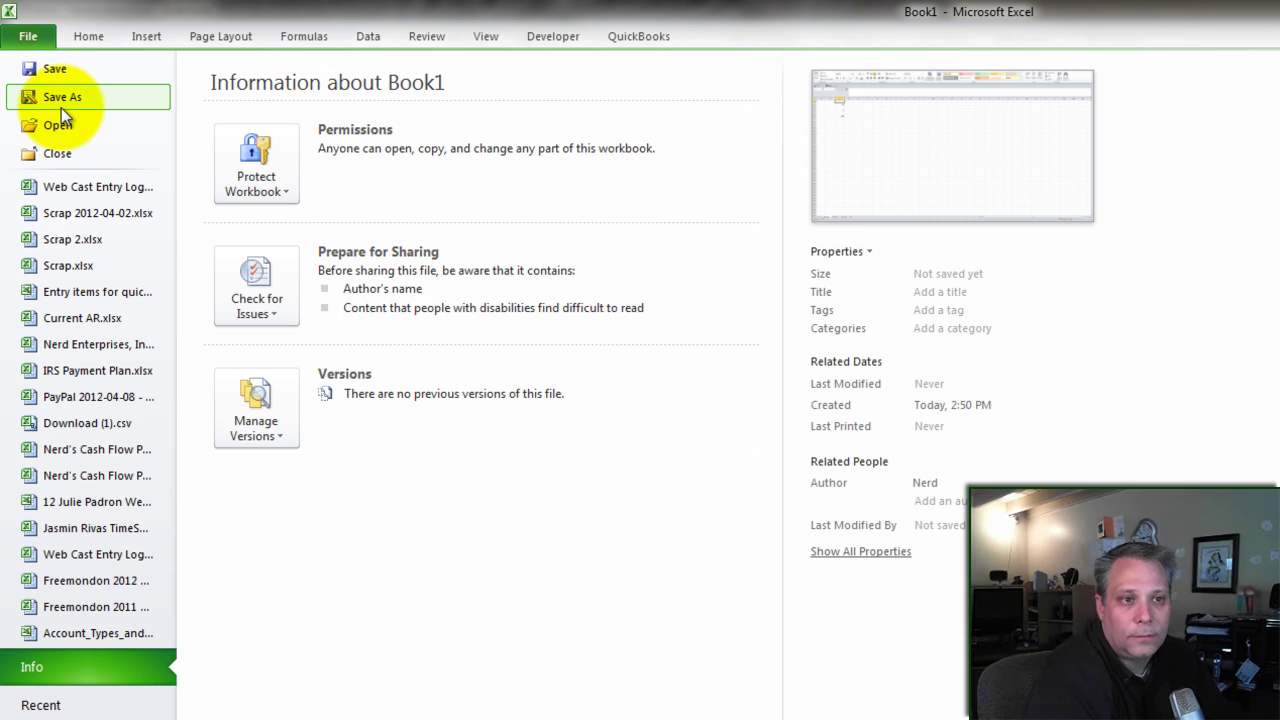
key(ctrl+s)
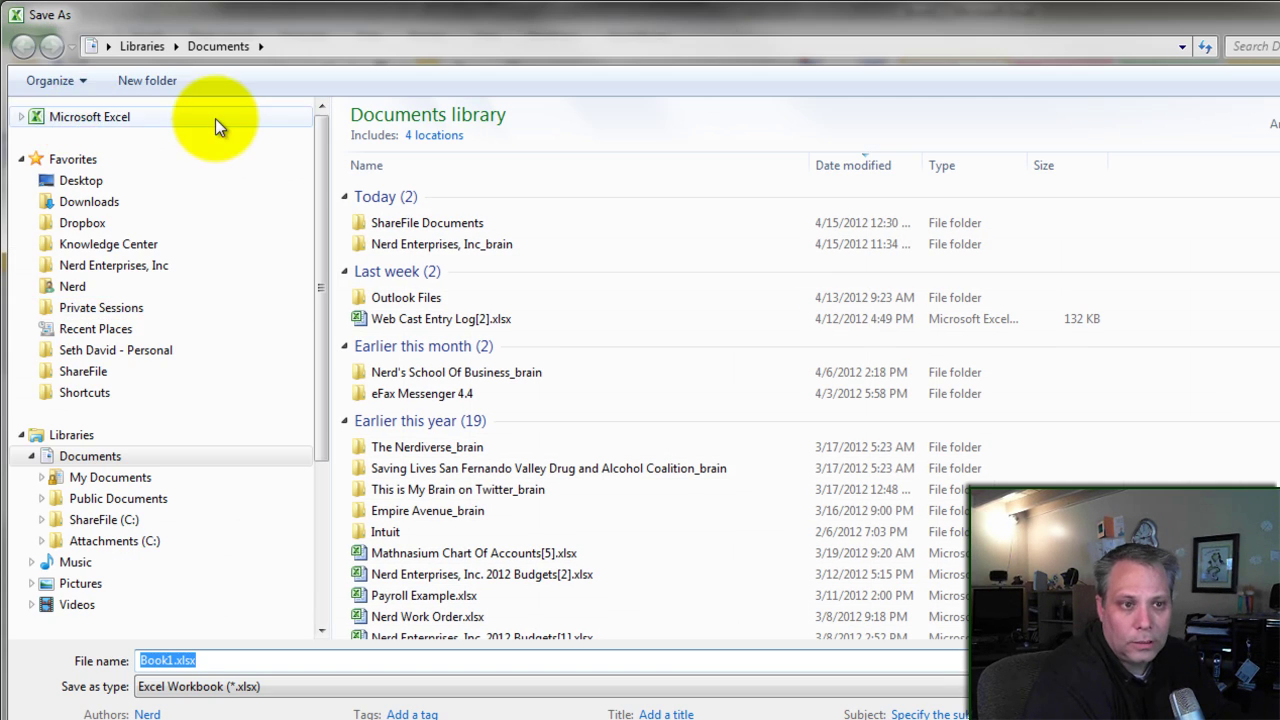
click(62, 180)
click(215, 662)
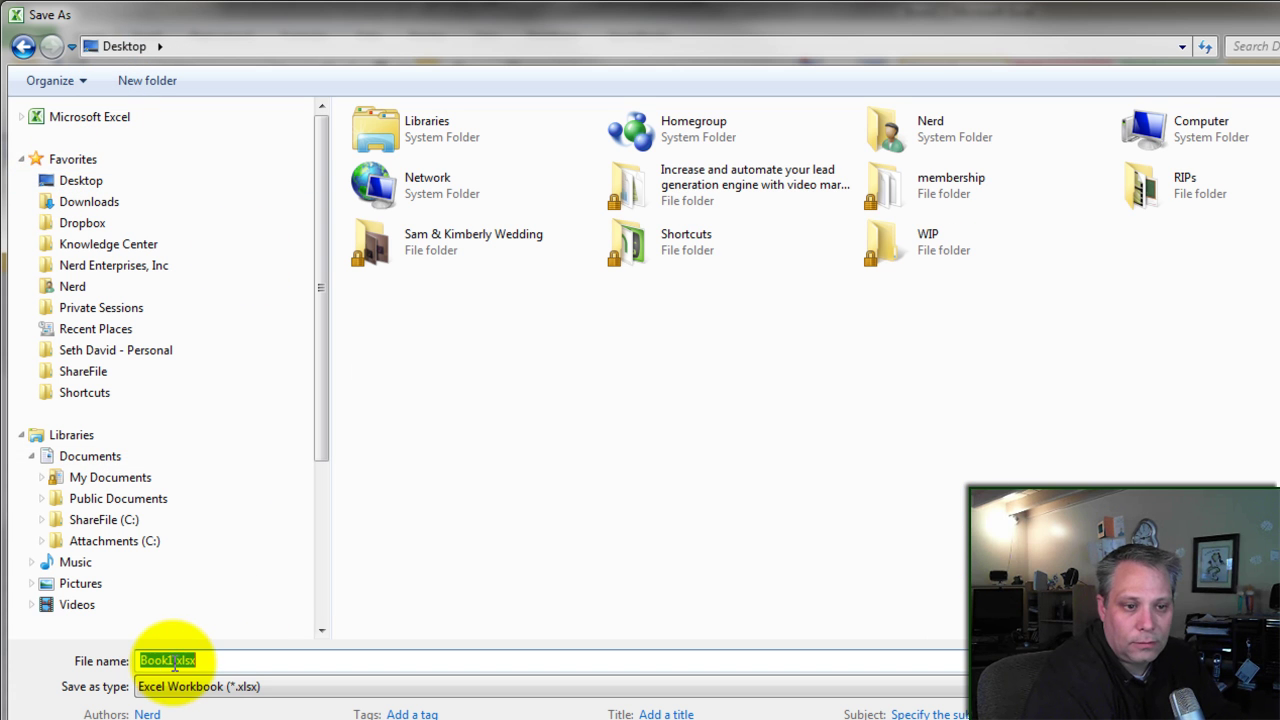
text(Scrap)
key(Return)
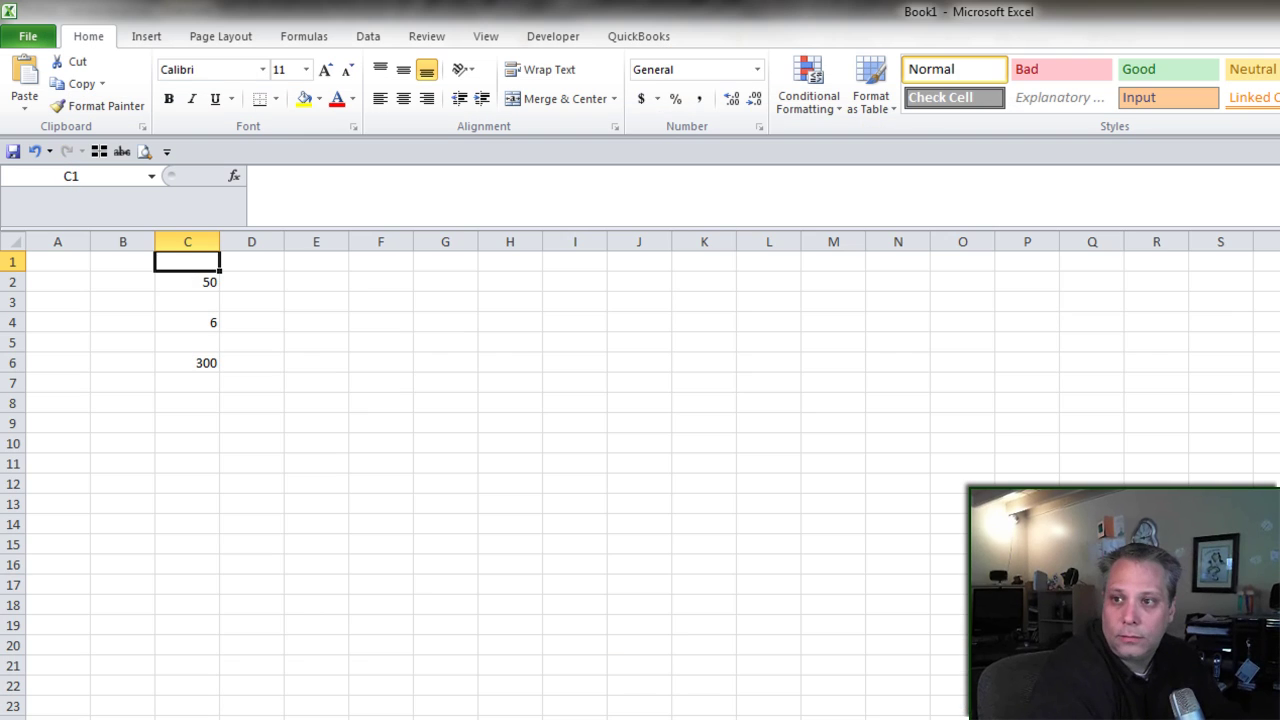
key(ctrl+w)
key(alt+F4)
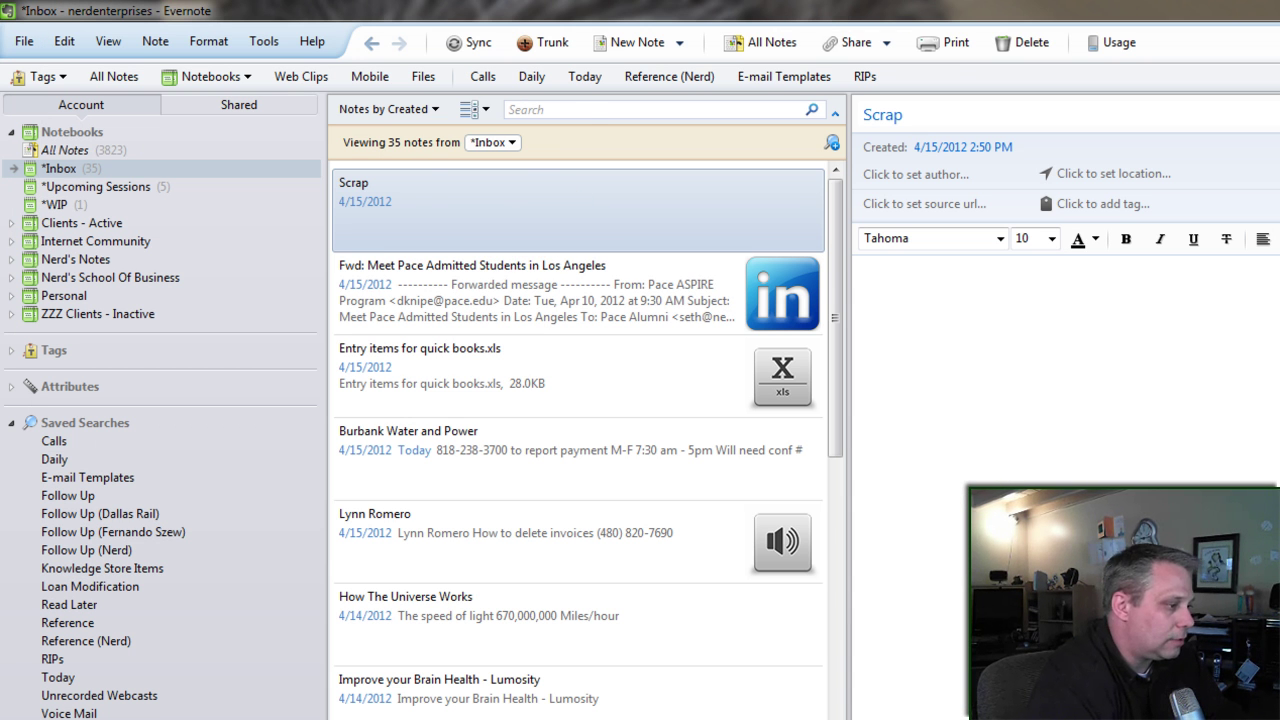
Drag Scrap.xlsx from the desktop into the maximized Scrap note window, then close it.
double_click(520, 206)
mouse_move(520, 206)
mouse_down()
mouse_move(986, 237)
mouse_move(657, 206)
mouse_move(785, 193)
mouse_up()
double_click(779, 192)
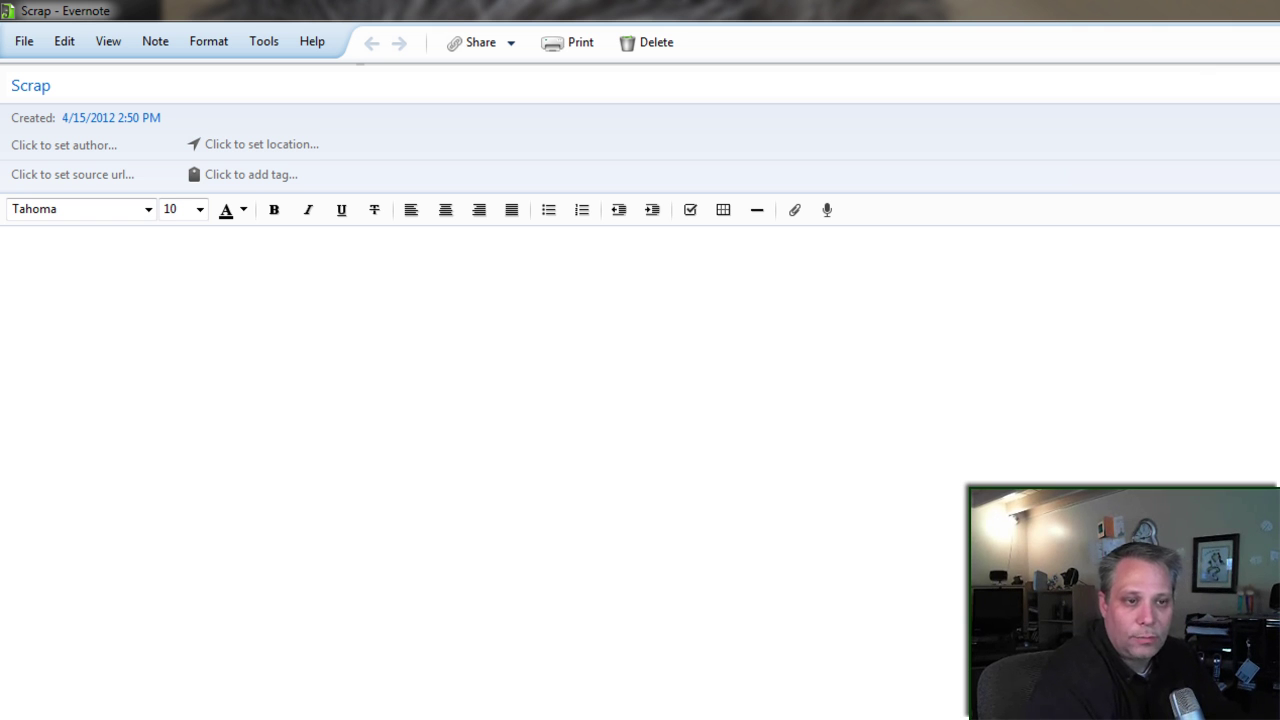
drag(1279, 449, 506, 414)
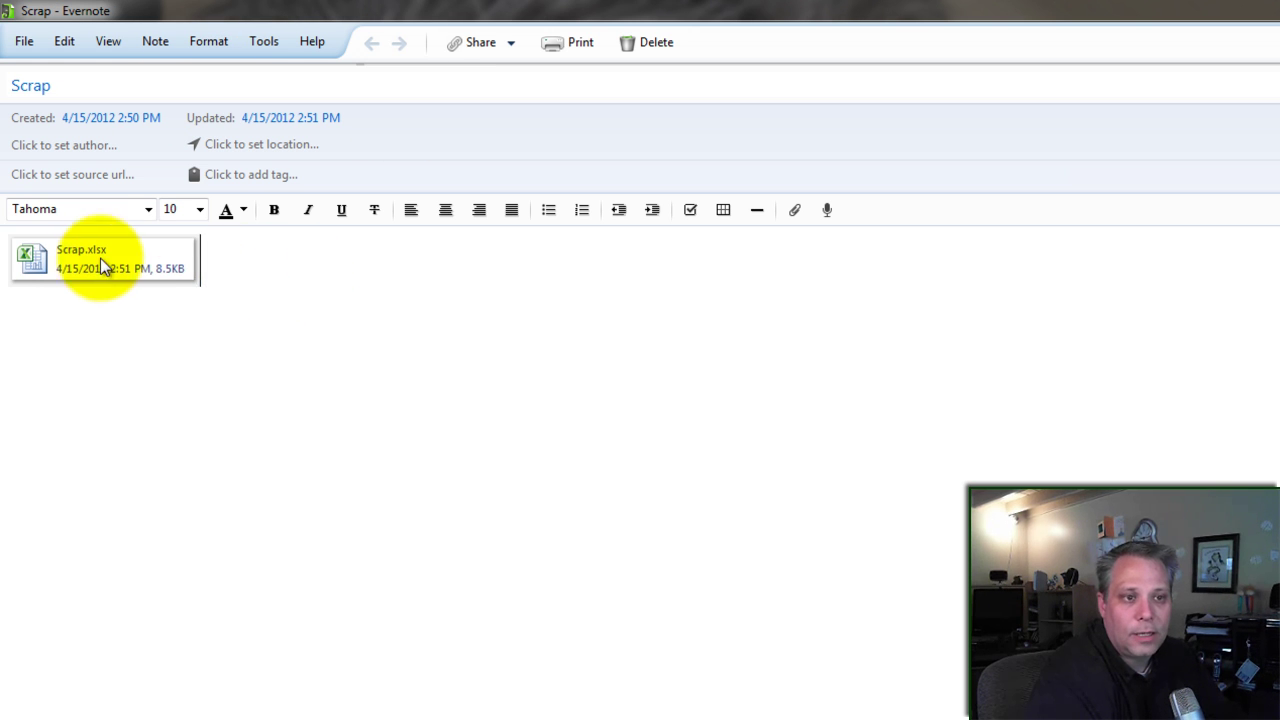
drag(900, 10, 714, 80)
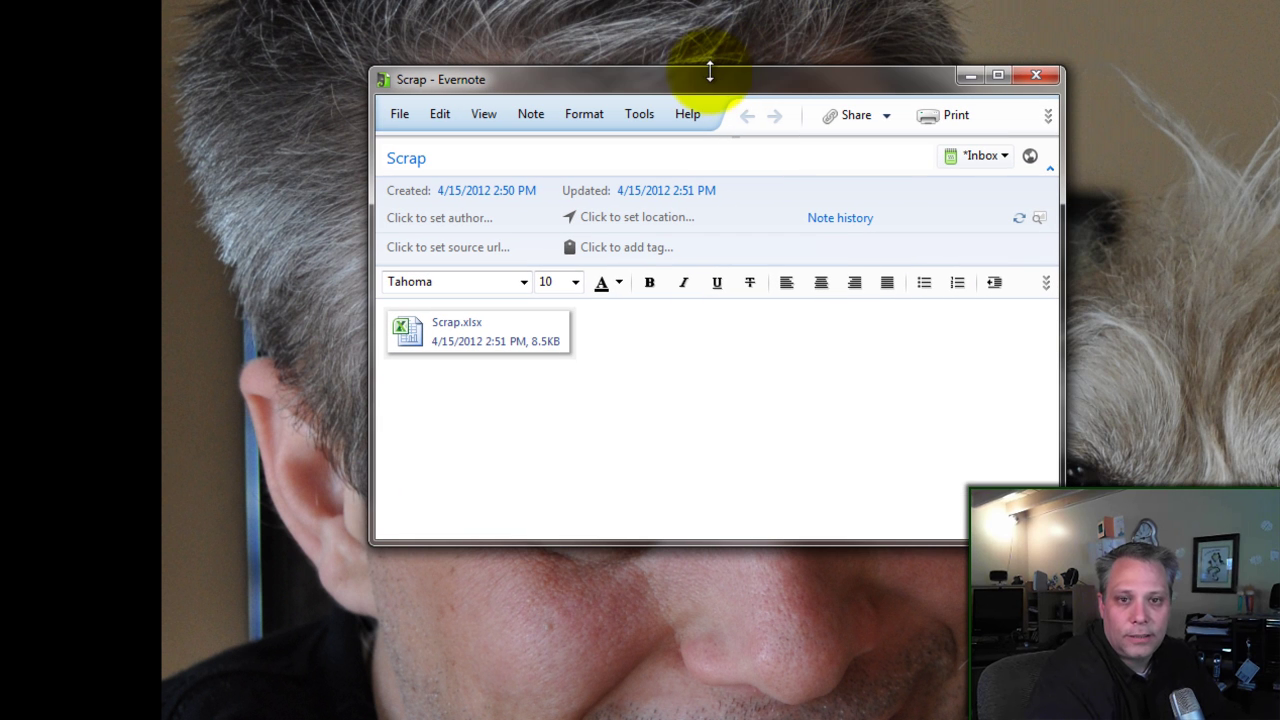
click(1037, 75)
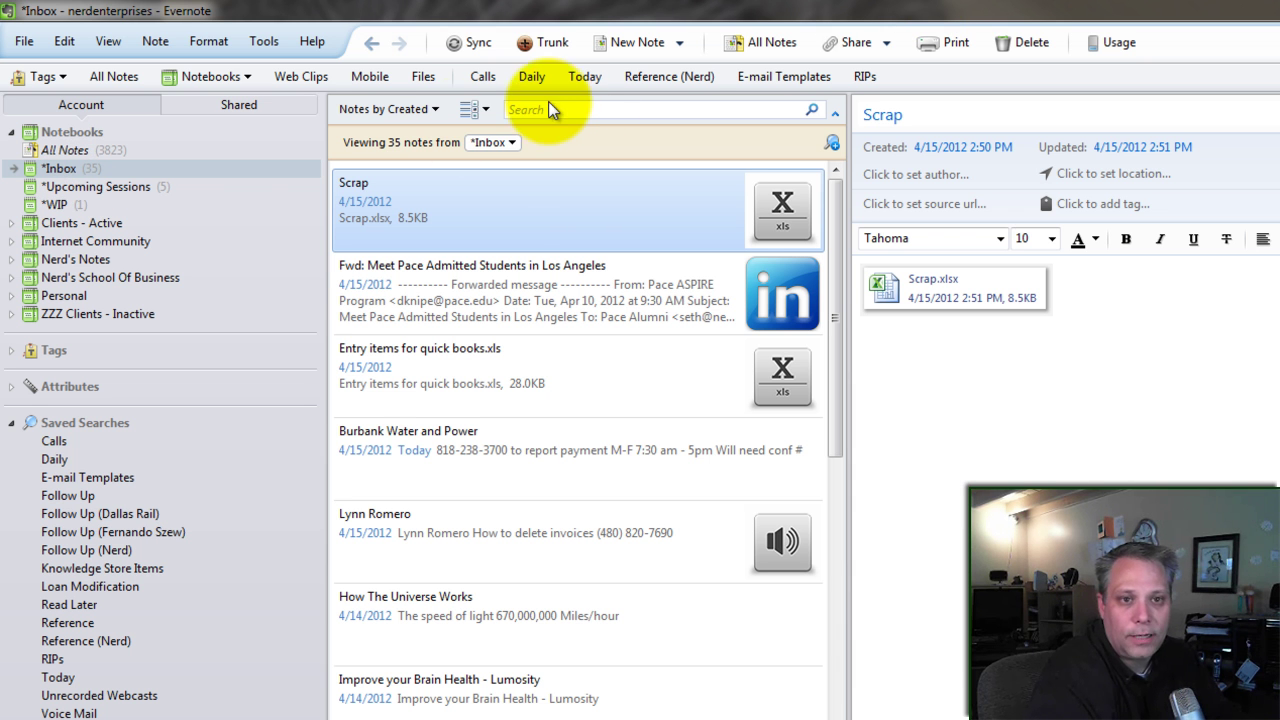
Search for 'Scrap' and delete the new 4/15/2012 Scrap note.
text(Scrap)
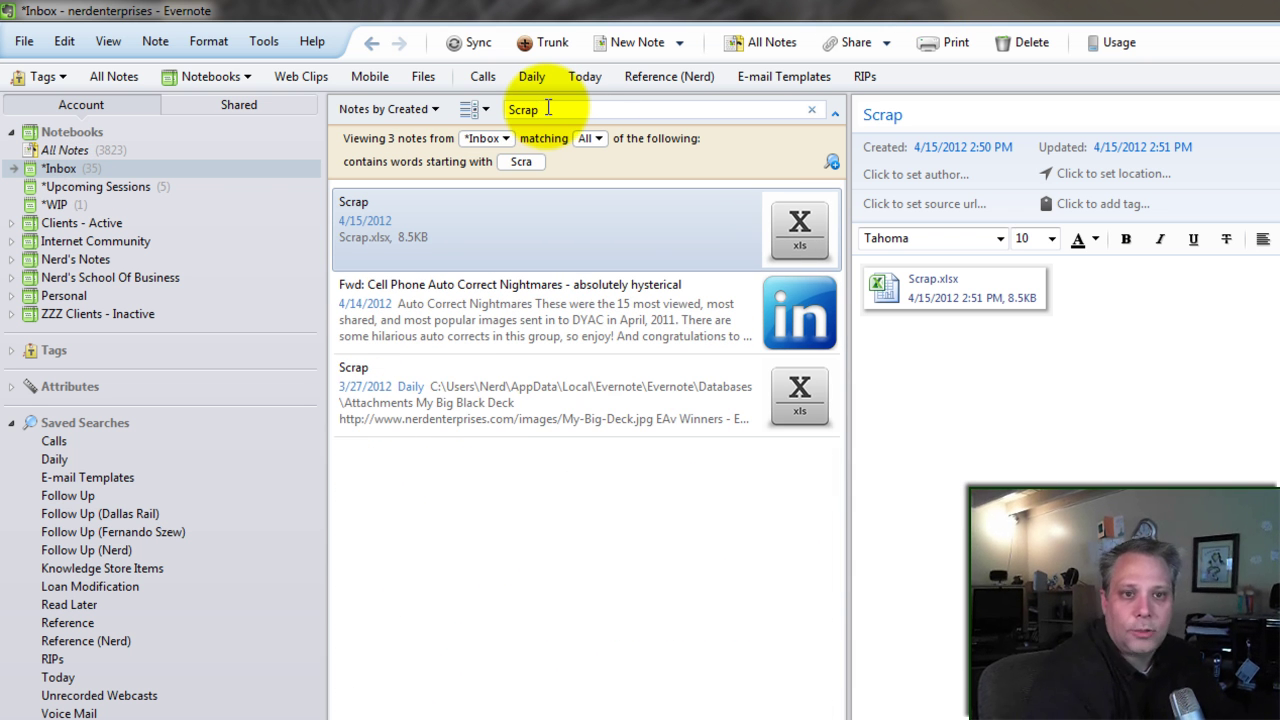
click(484, 335)
click(506, 198)
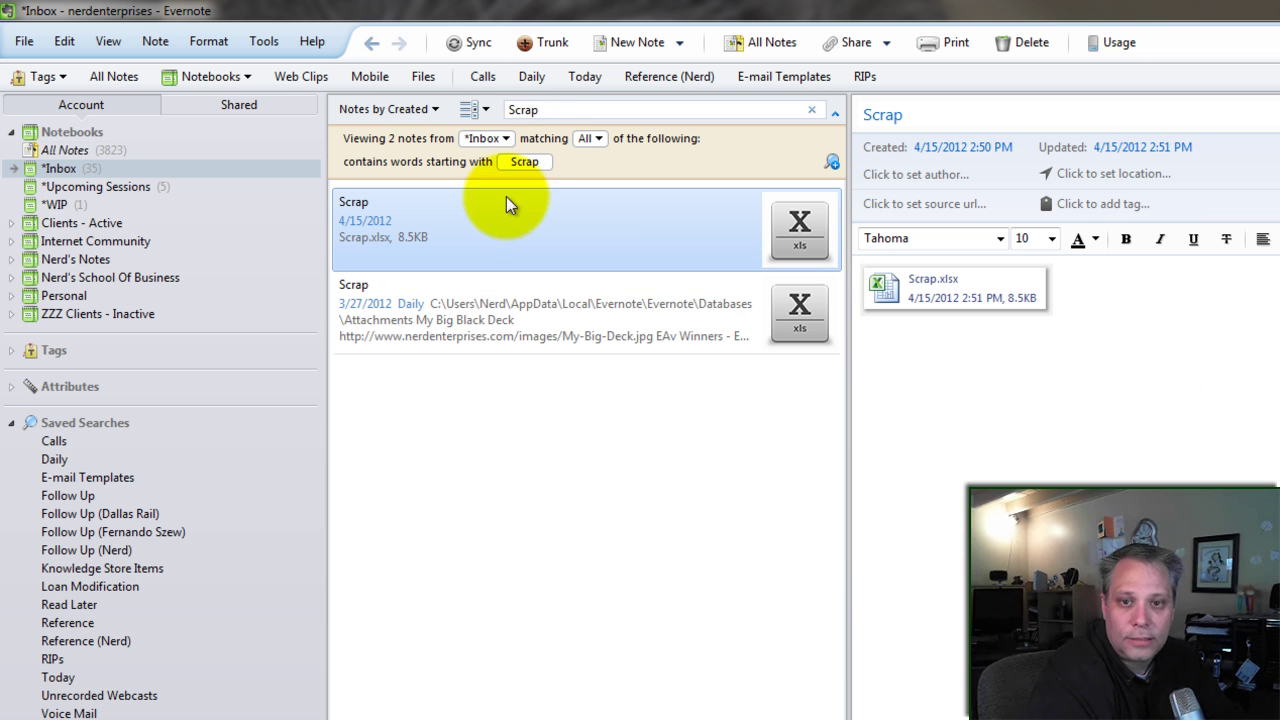
click(1014, 44)
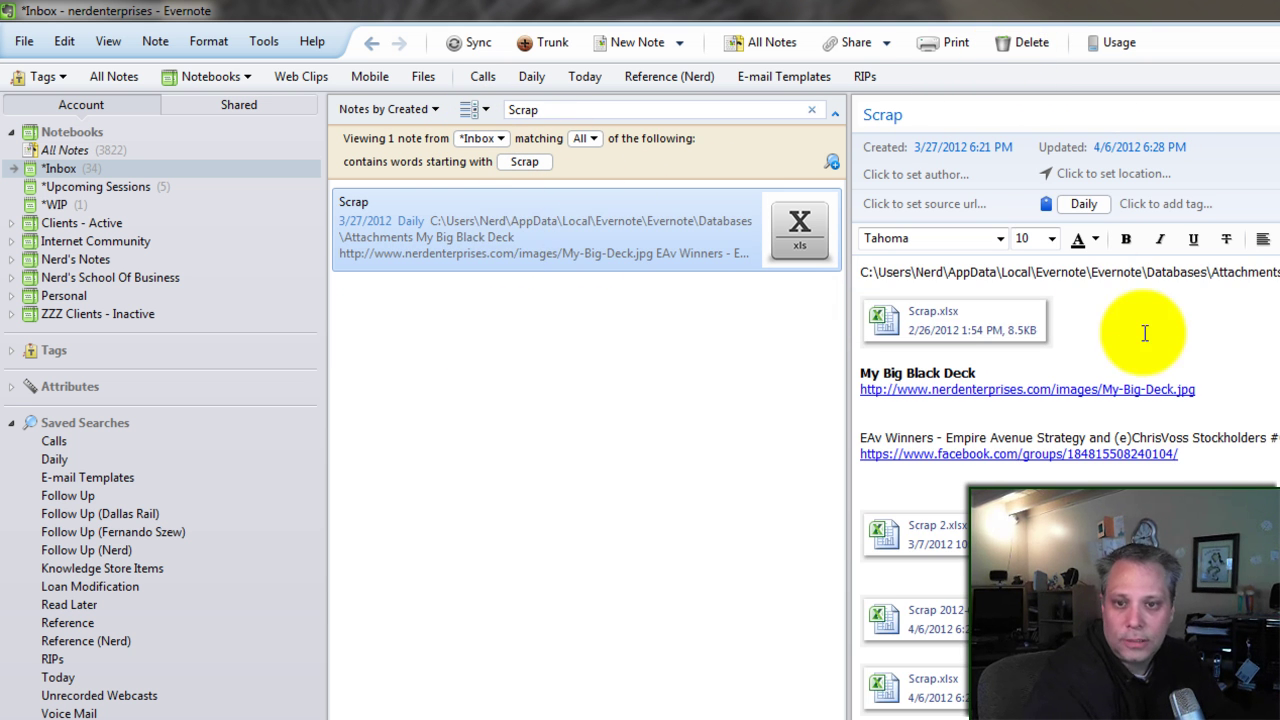
Delete Scrap.xlsx and the three remaining .xlsx attachments from the 3/27/2012 Scrap note.
click(1143, 320)
key(BackSpace)
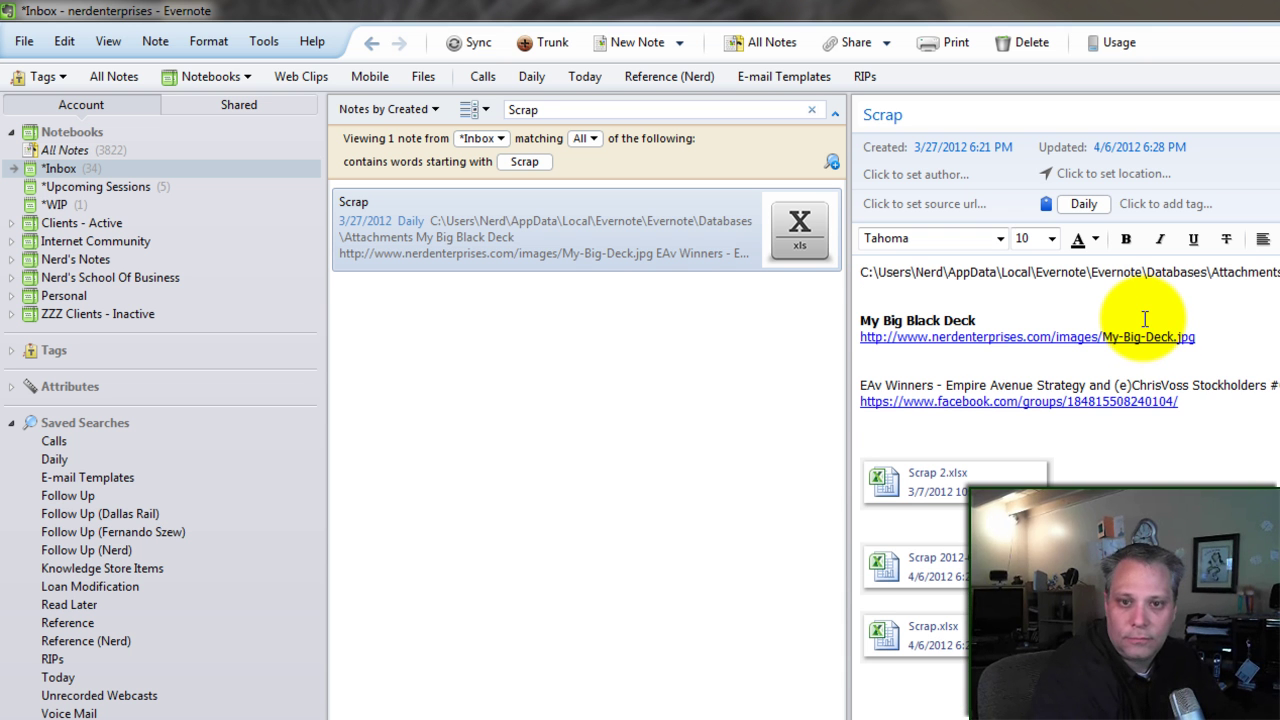
key(BackSpace)
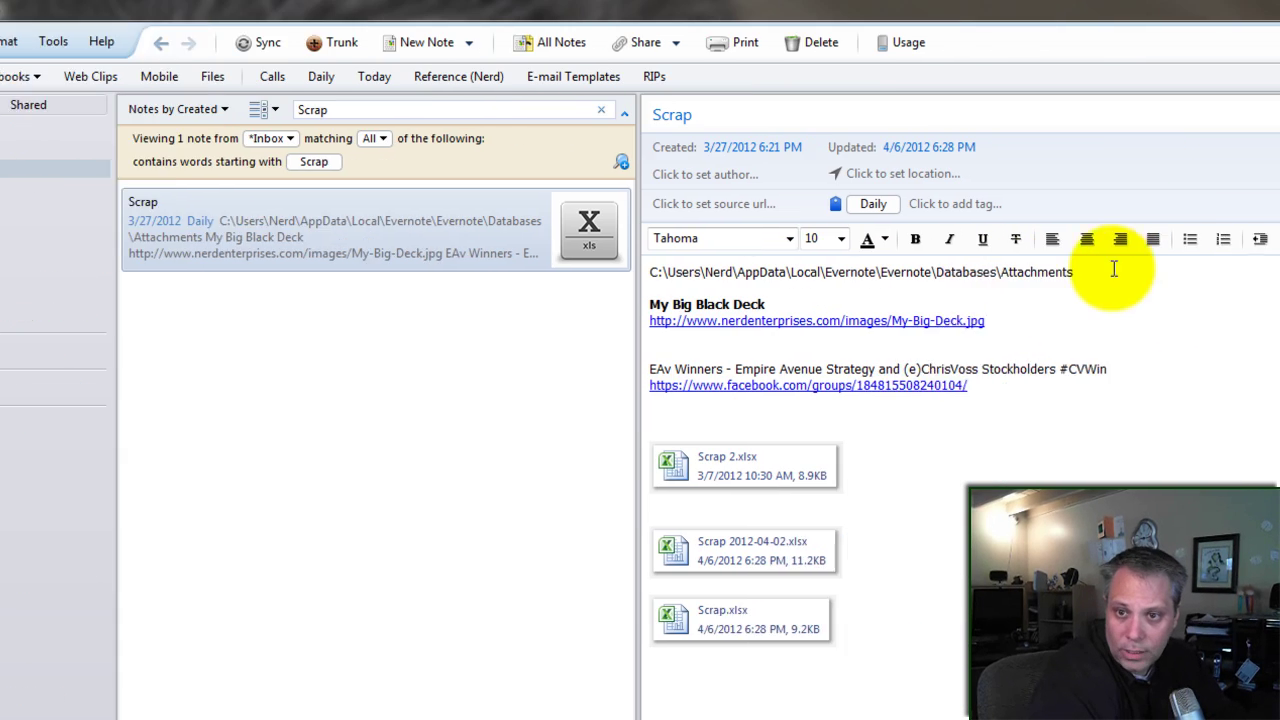
drag(1113, 270, 650, 272)
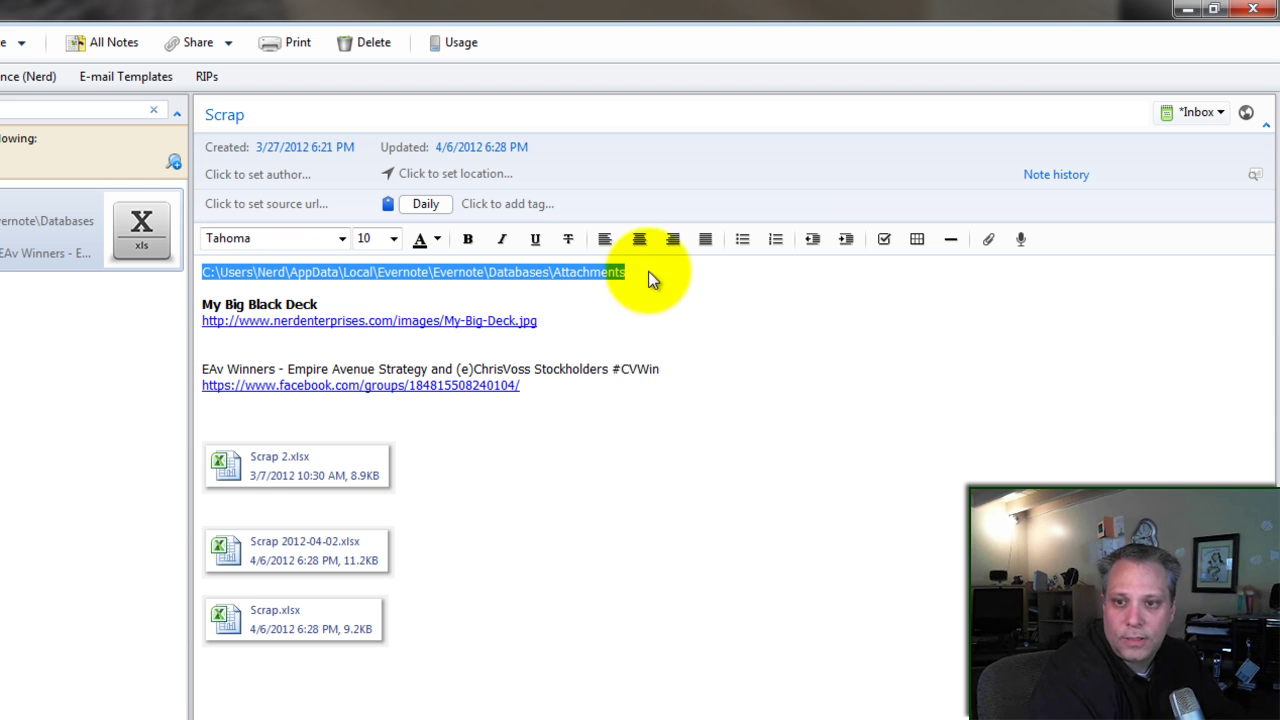
click(652, 271)
click(440, 471)
drag(423, 640, 209, 457)
key(Delete)
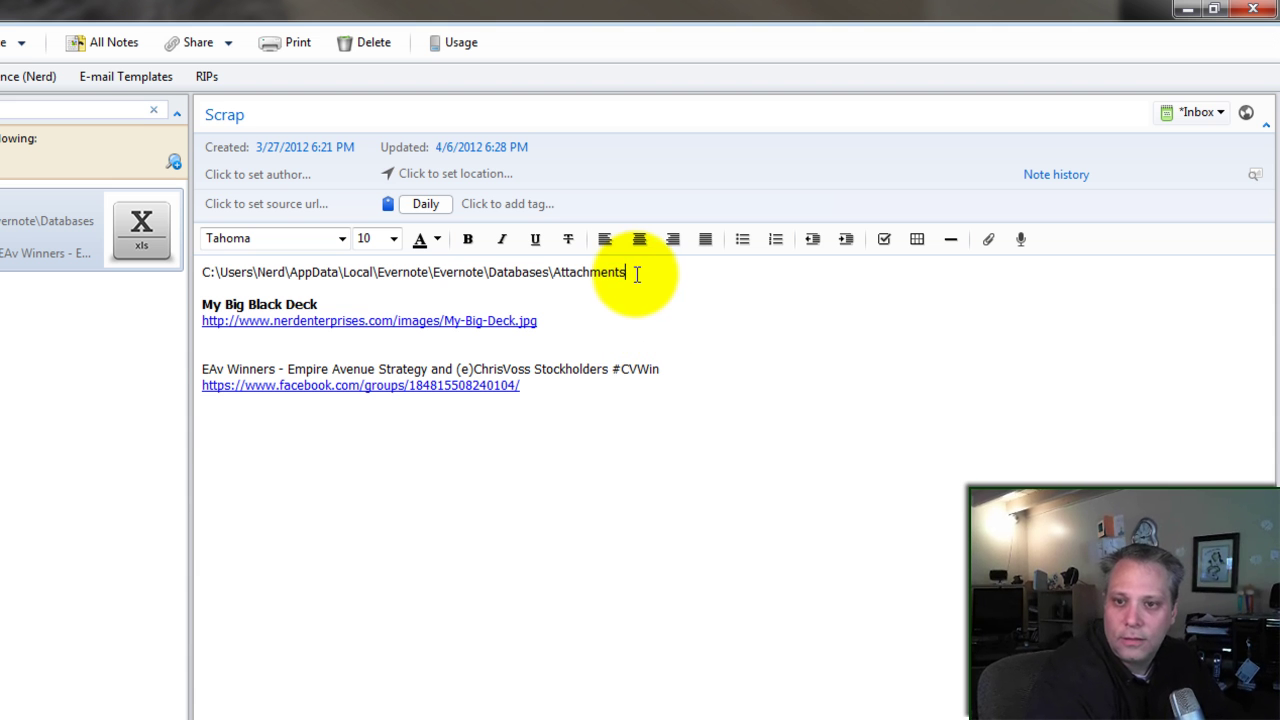
Copy the attachments folder path at the top of the note.
drag(634, 271, 160, 255)
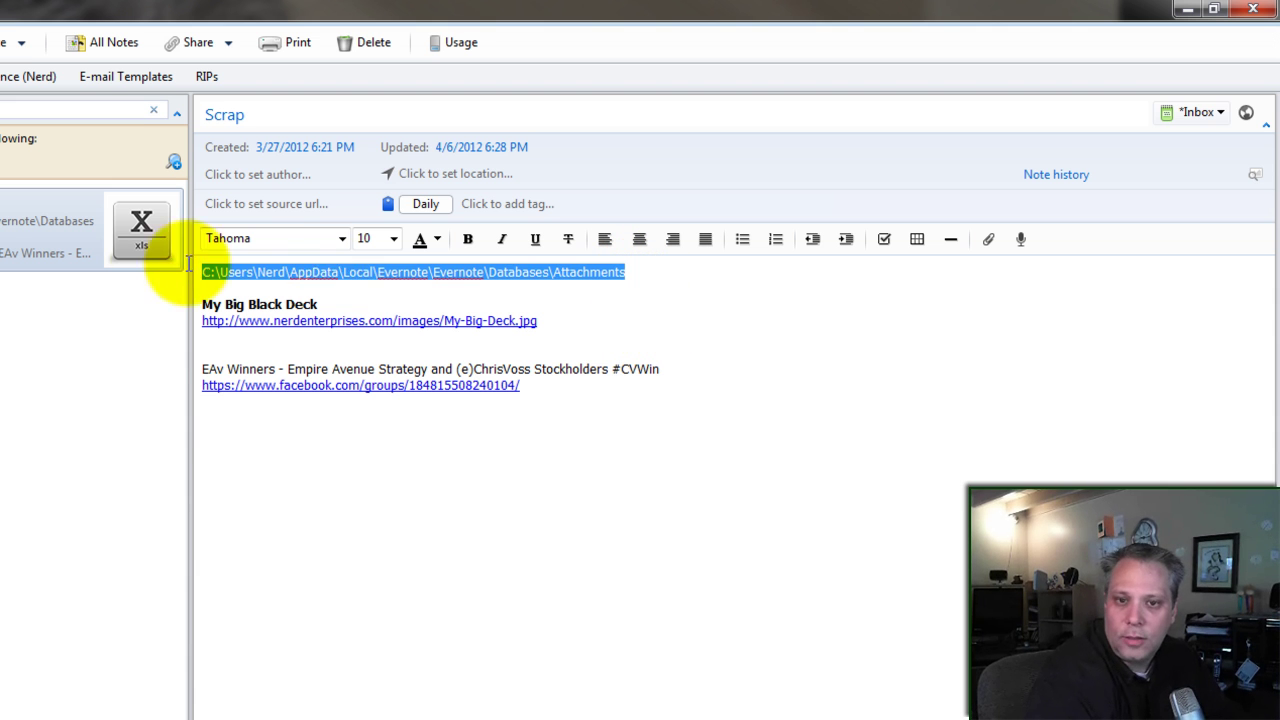
right_click(323, 283)
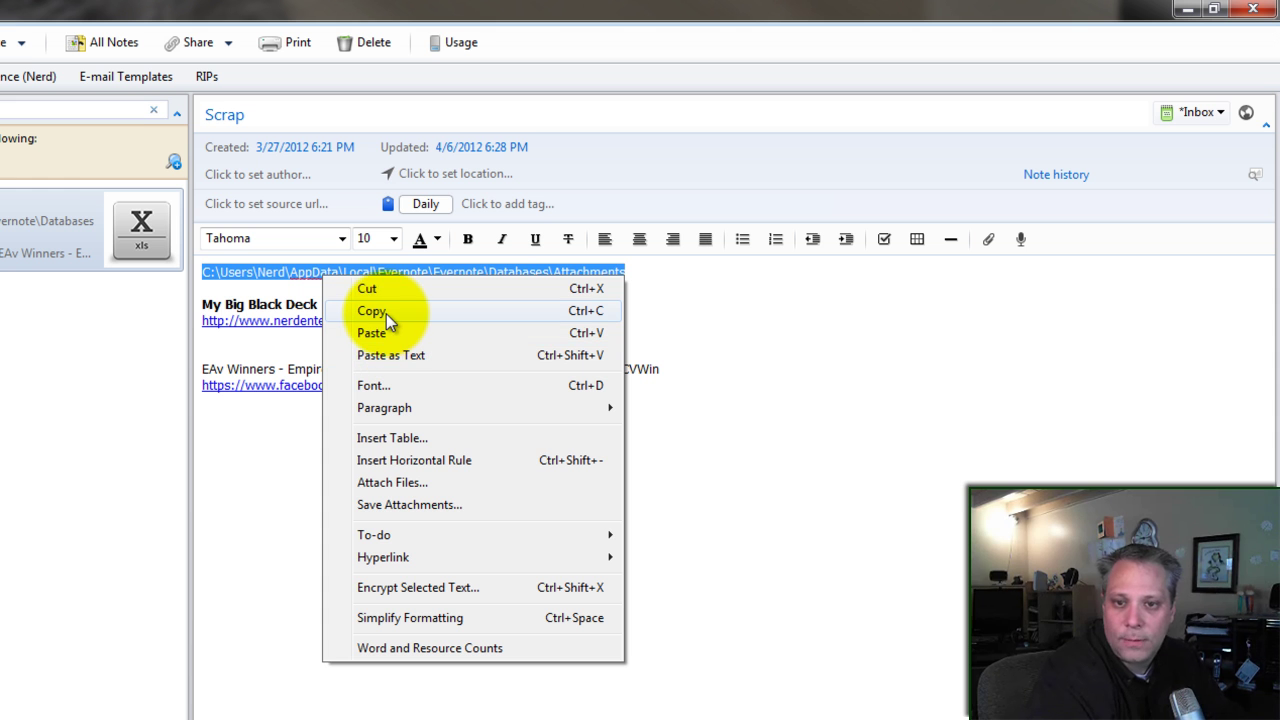
click(386, 314)
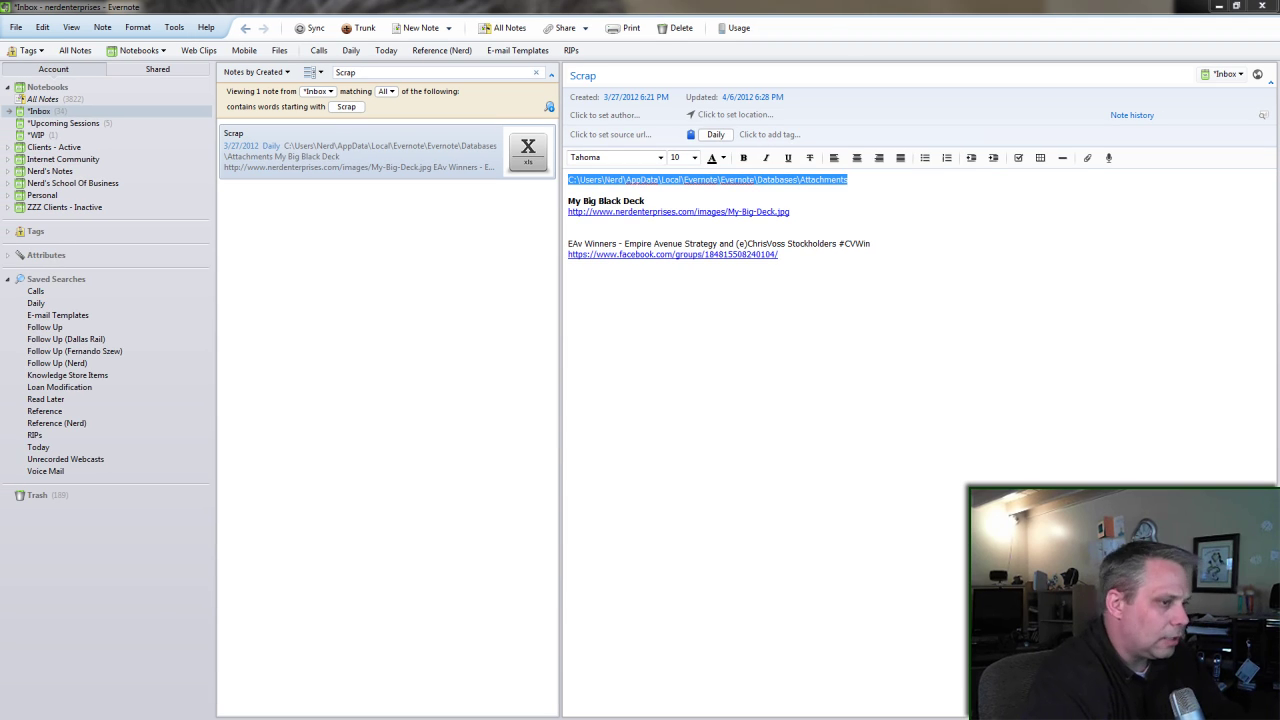
key(super+e)
drag(590, 114, 214, 30)
click(150, 25)
right_click(148, 26)
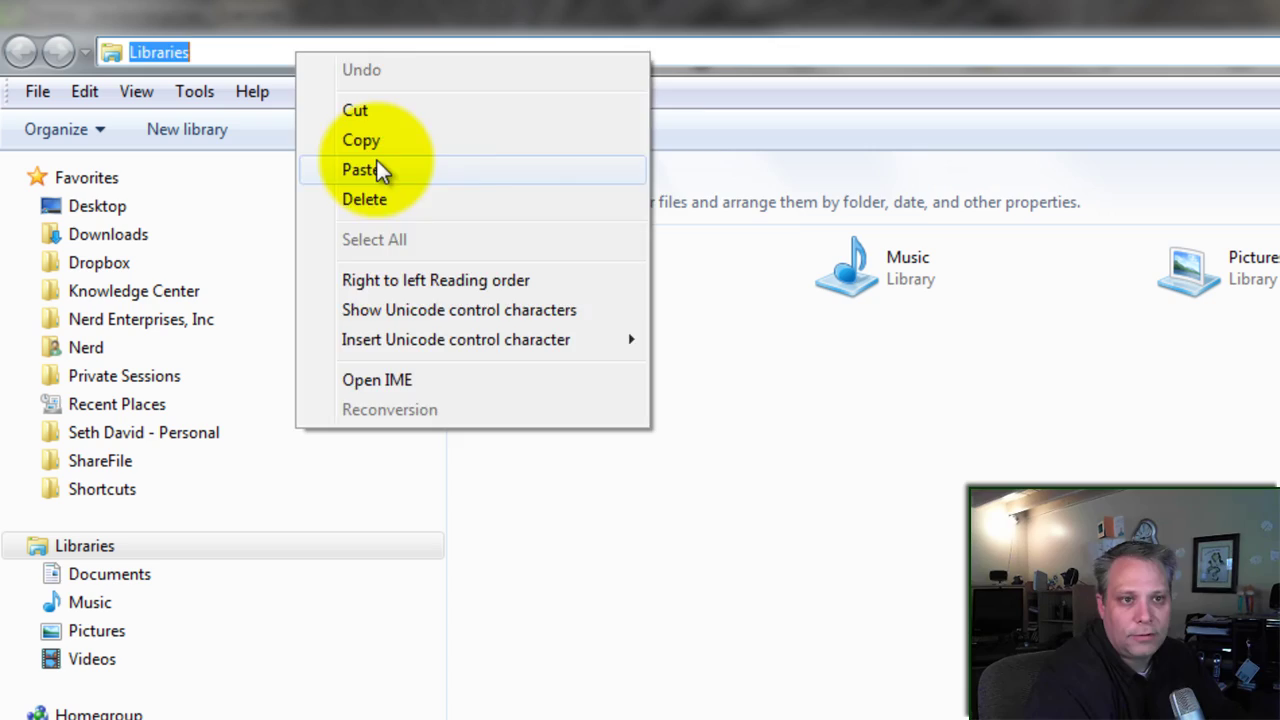
click(362, 170)
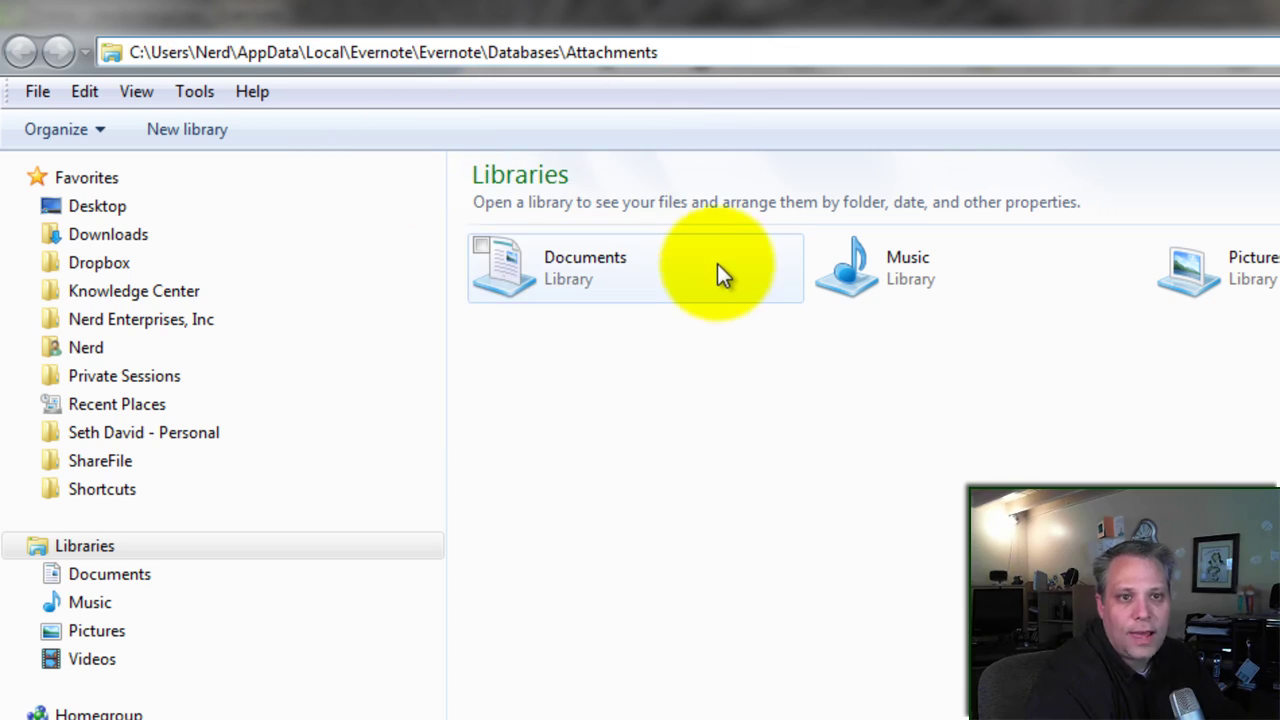
key(Return)
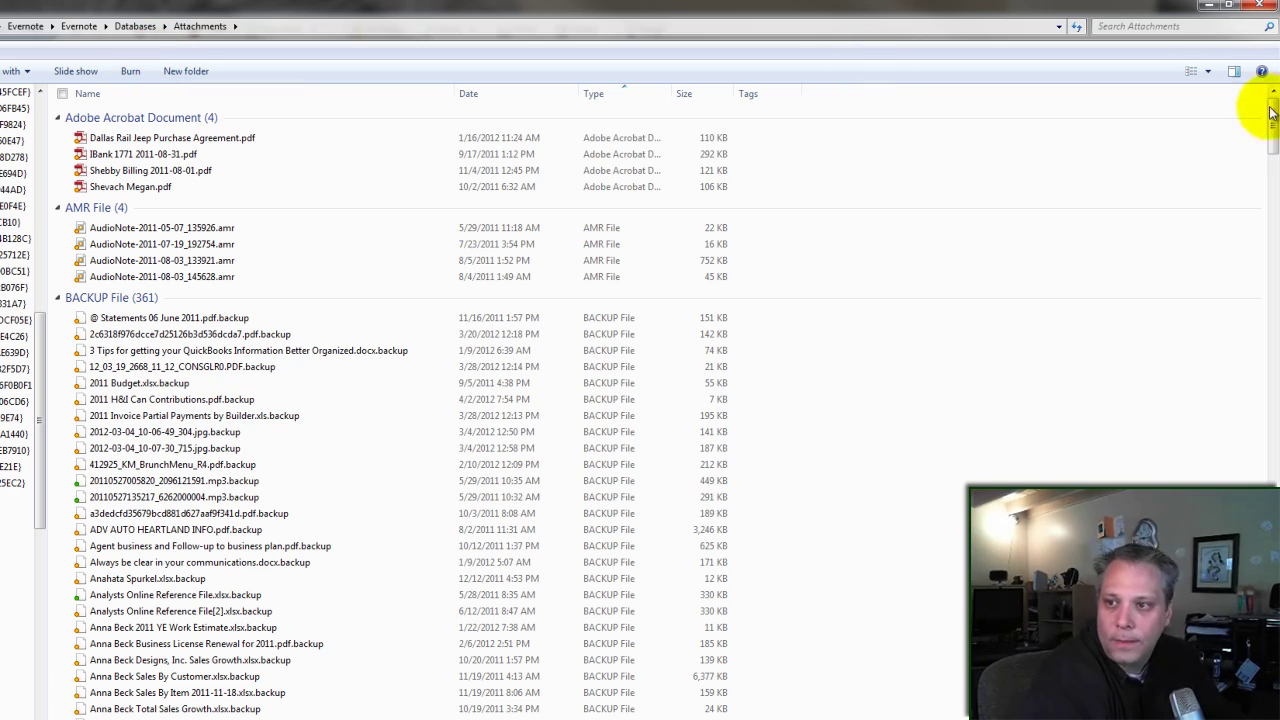
drag(1270, 130, 1270, 440)
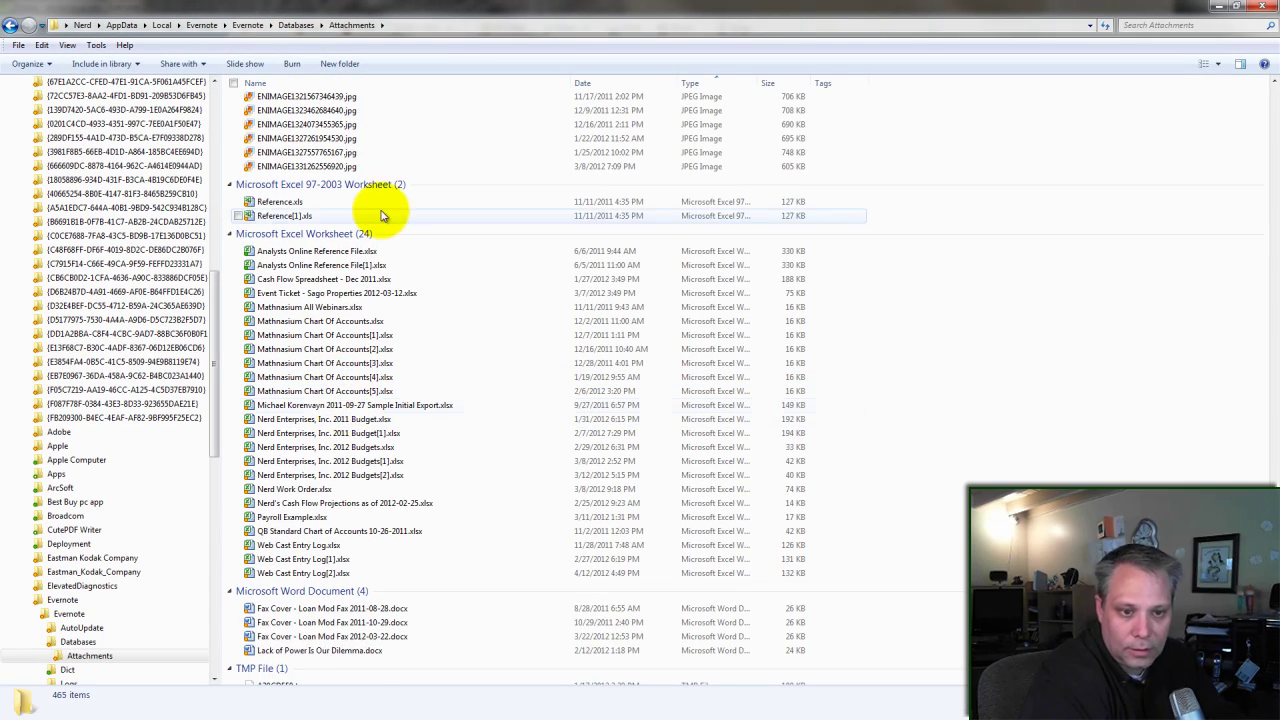
scroll(400, 414, down, 1)
scroll(411, 428, up, 1)
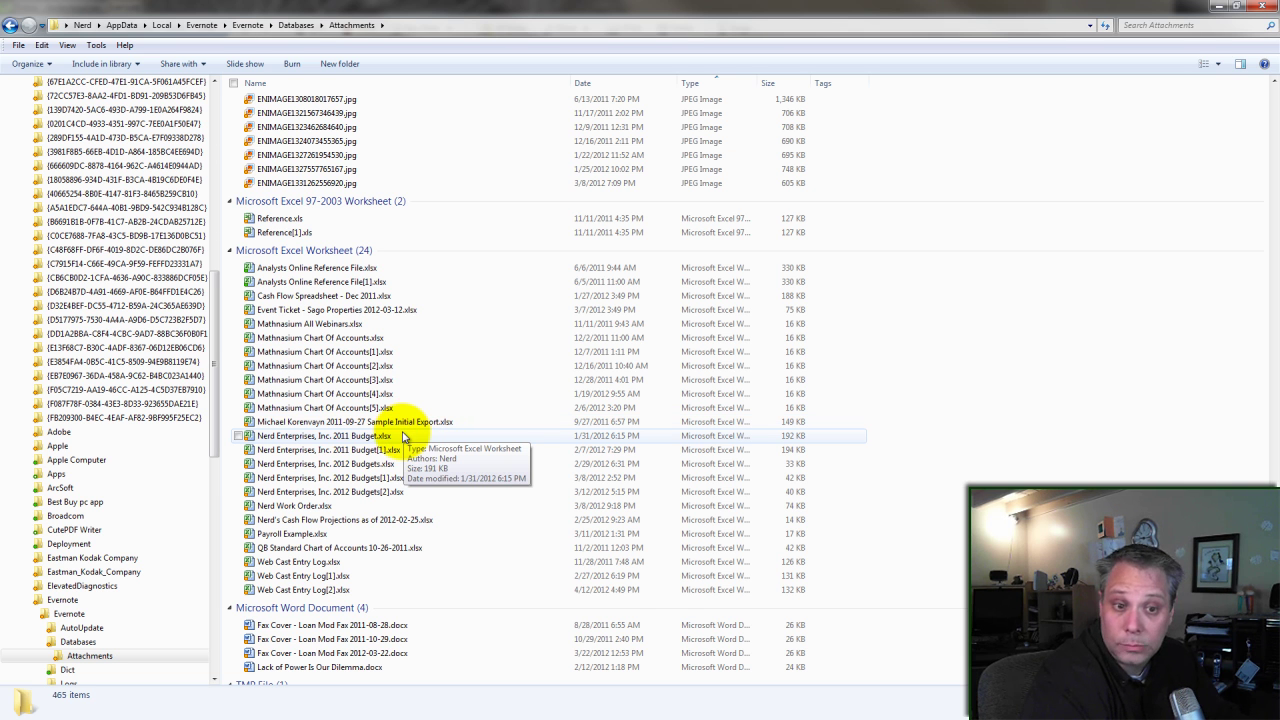
scroll(403, 437, down, 2)
scroll(400, 440, up, 3)
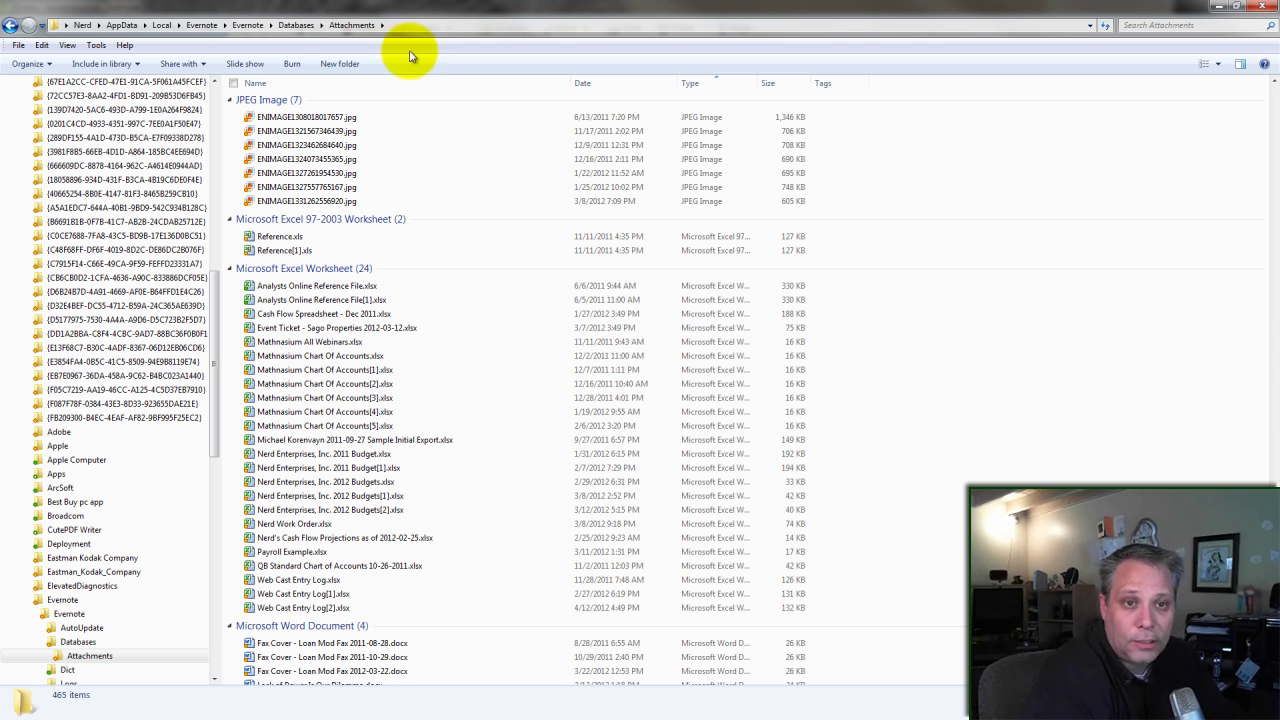
click(1264, 6)
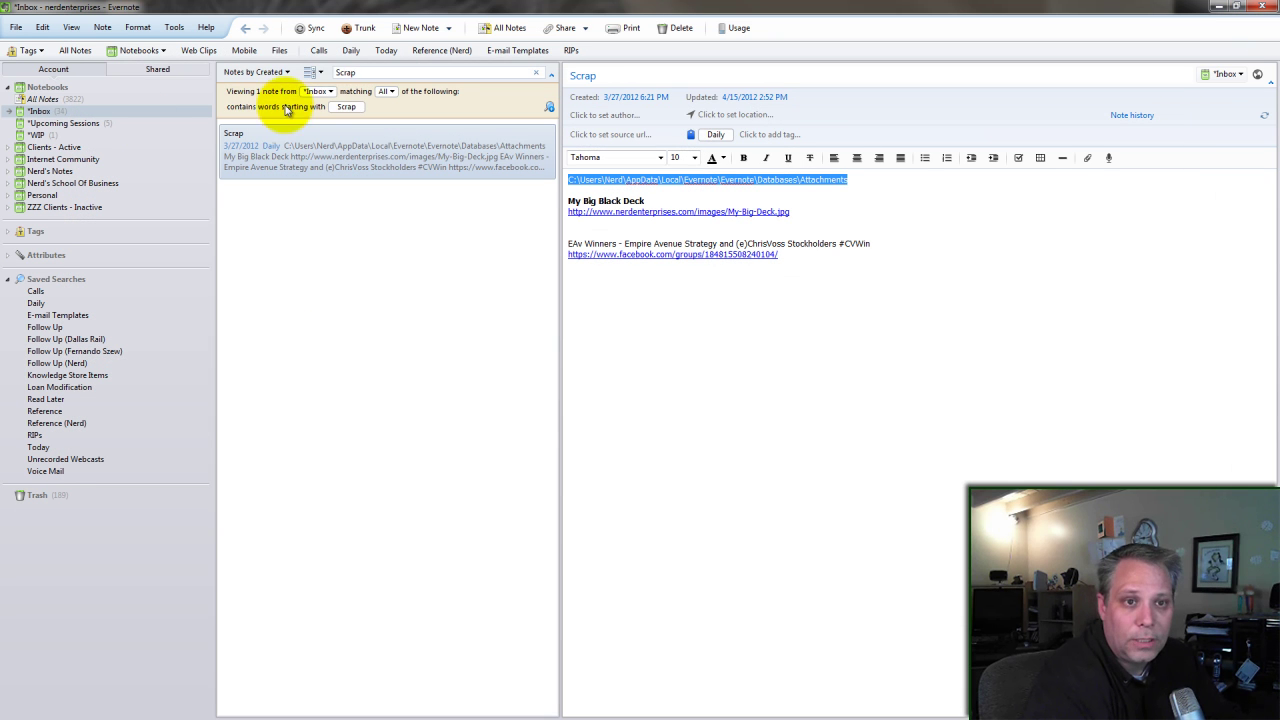
Clear the Scrap search and open the Today note in a separate window.
click(538, 76)
click(329, 230)
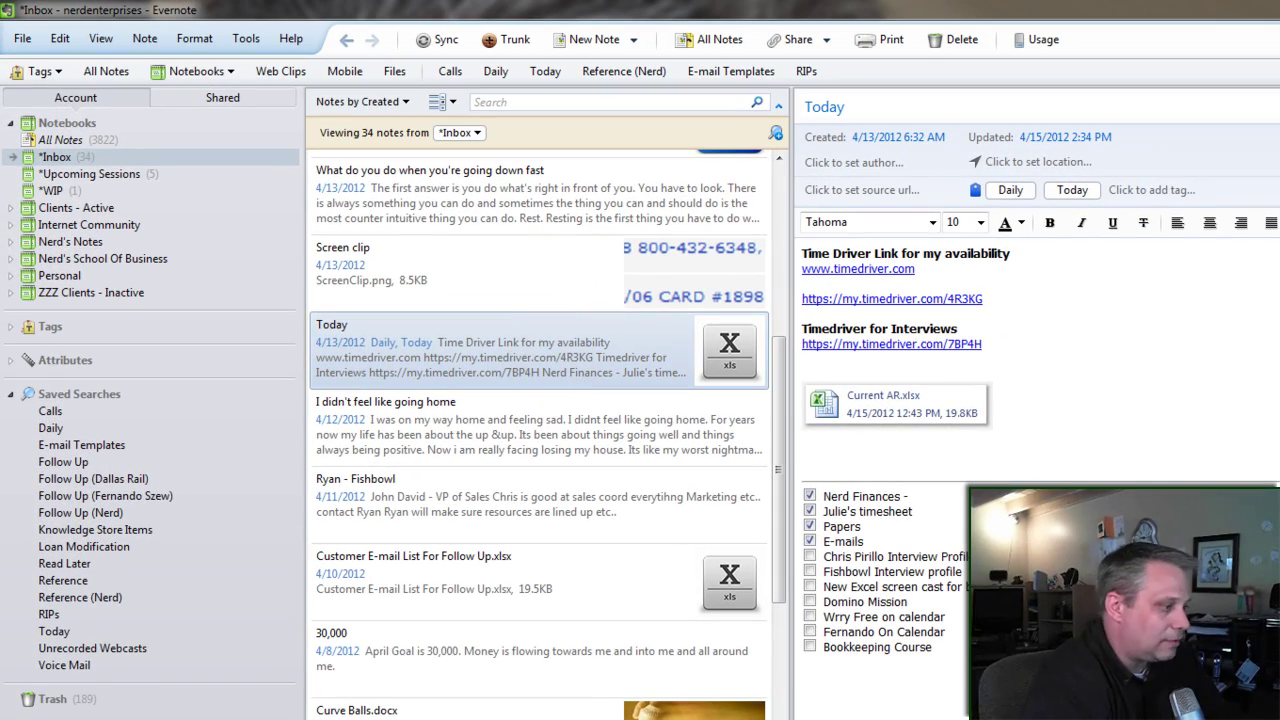
double_click(400, 342)
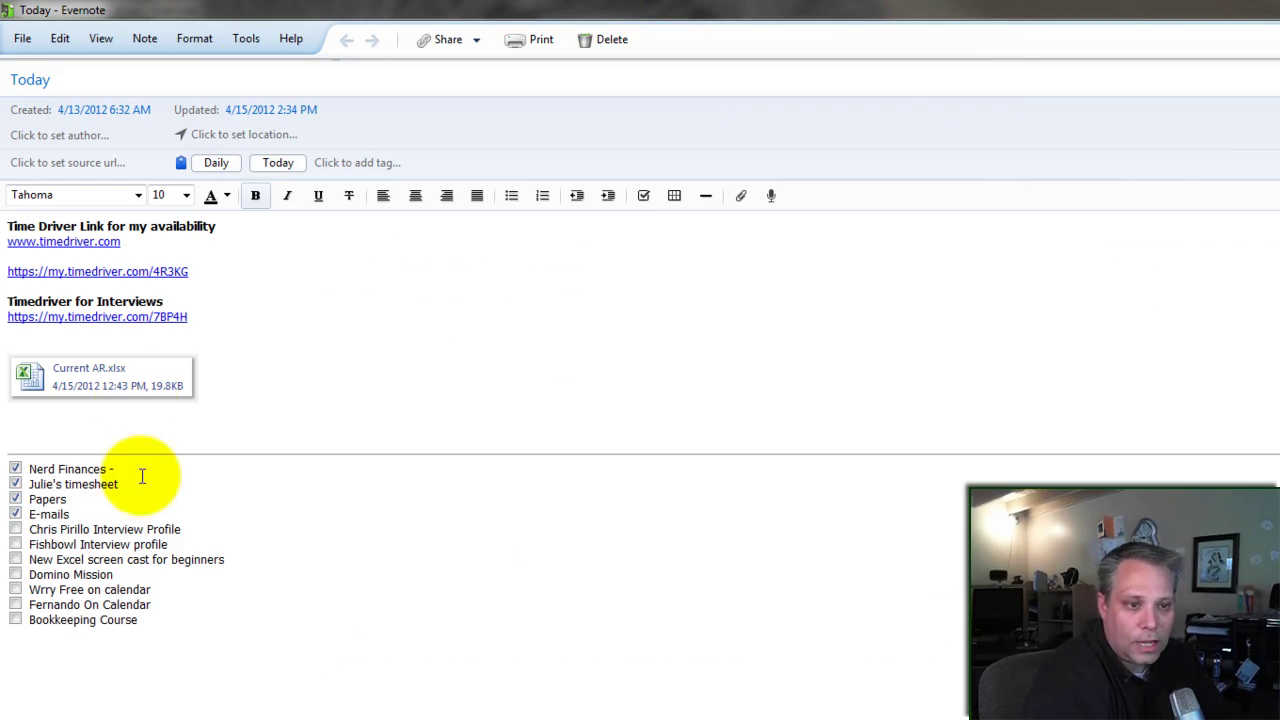
Browse the Today note's links and Current AR.xlsx, then resize the window to show the checklist.
click(99, 511)
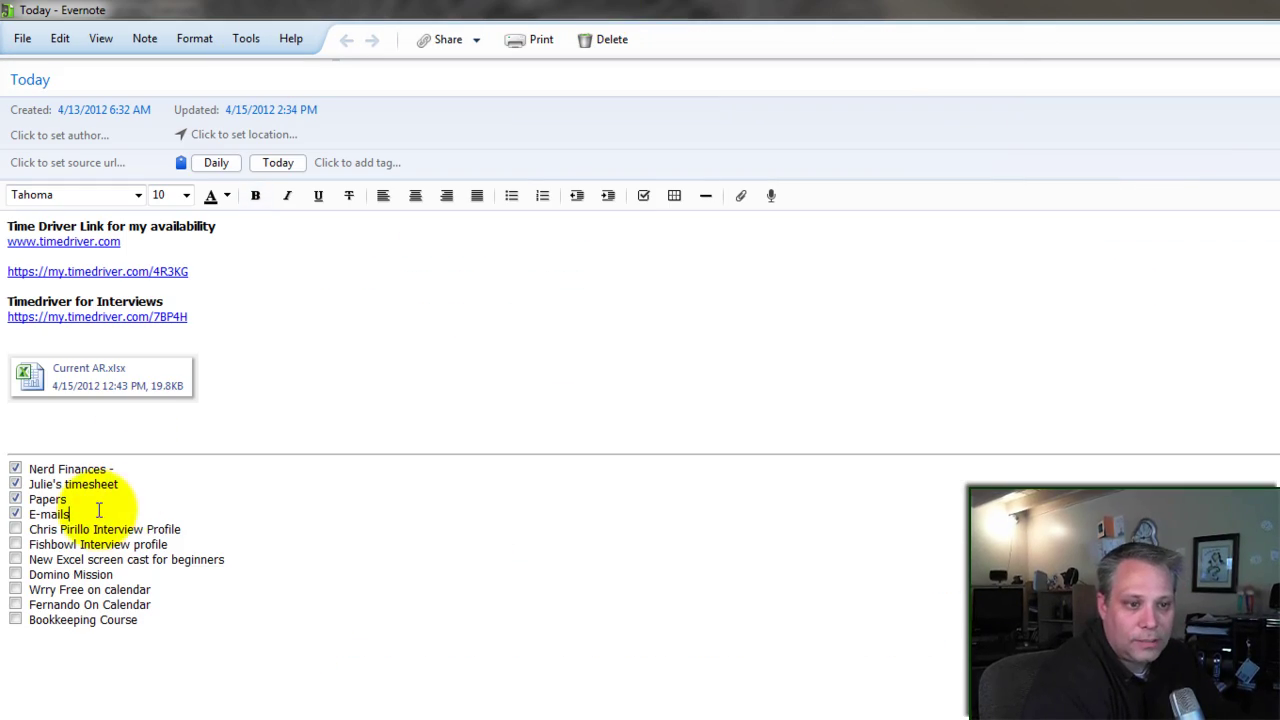
click(229, 226)
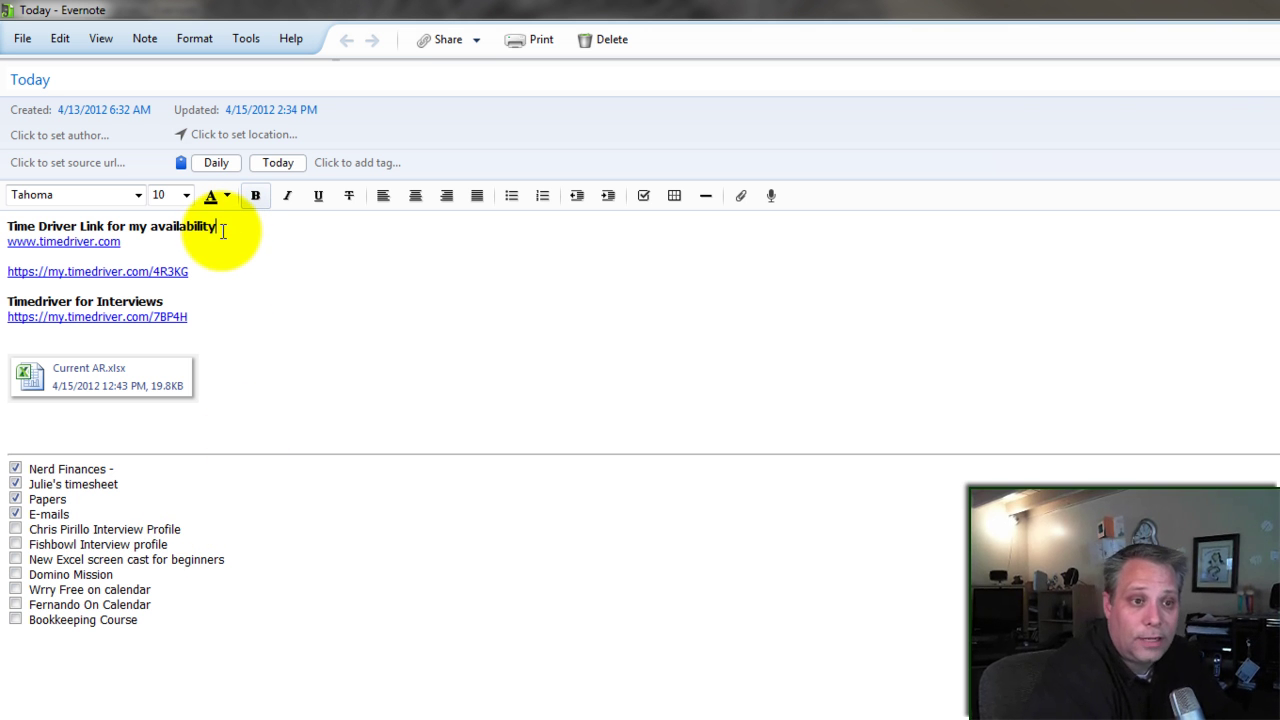
drag(206, 317, 9, 223)
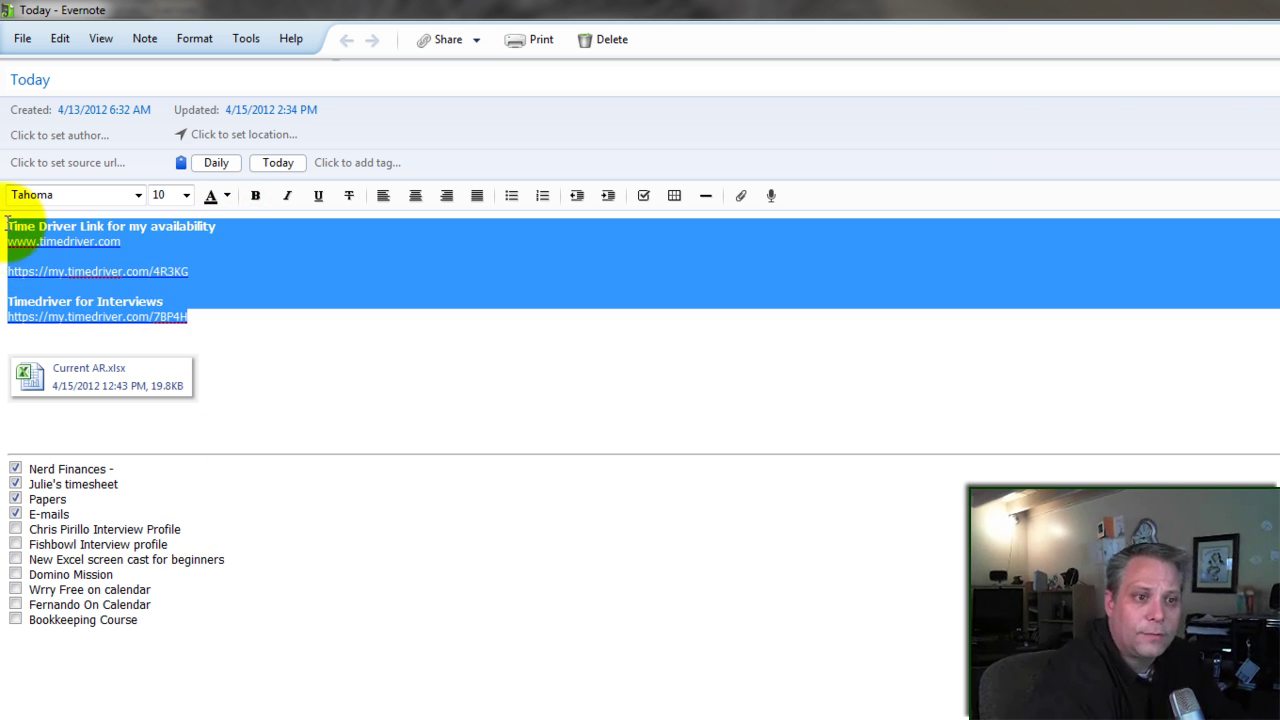
click(262, 226)
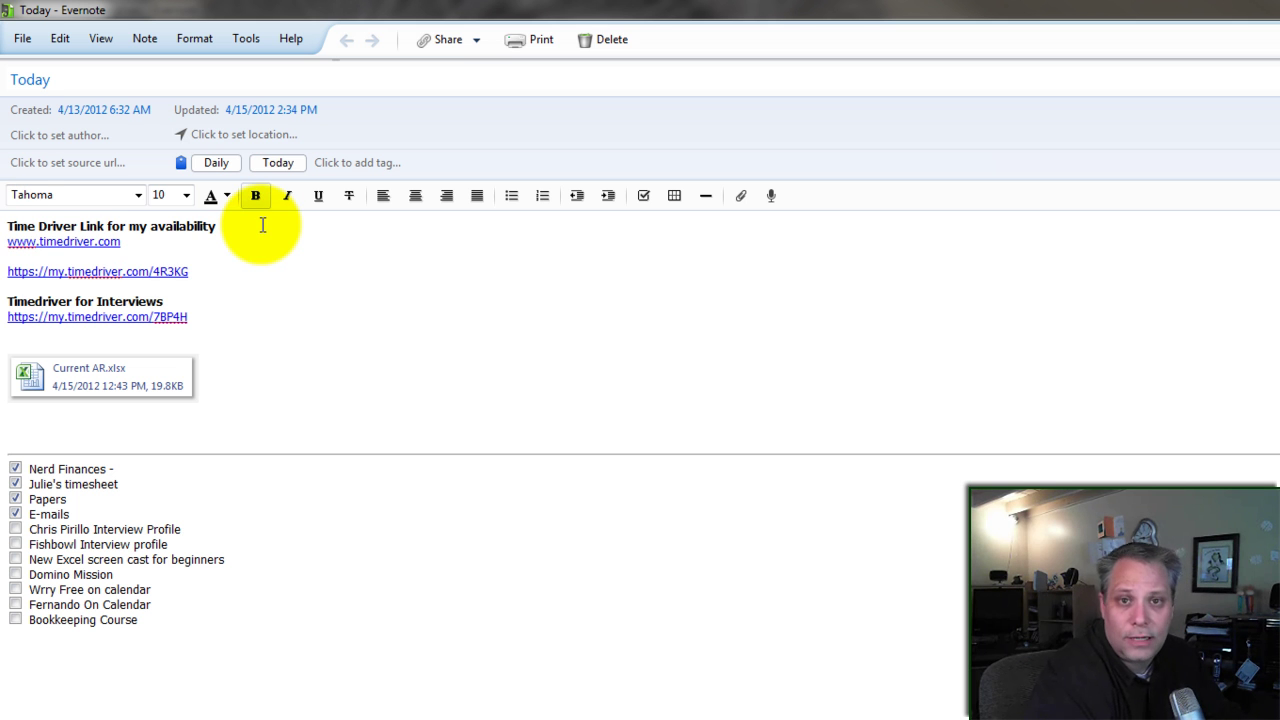
click(206, 271)
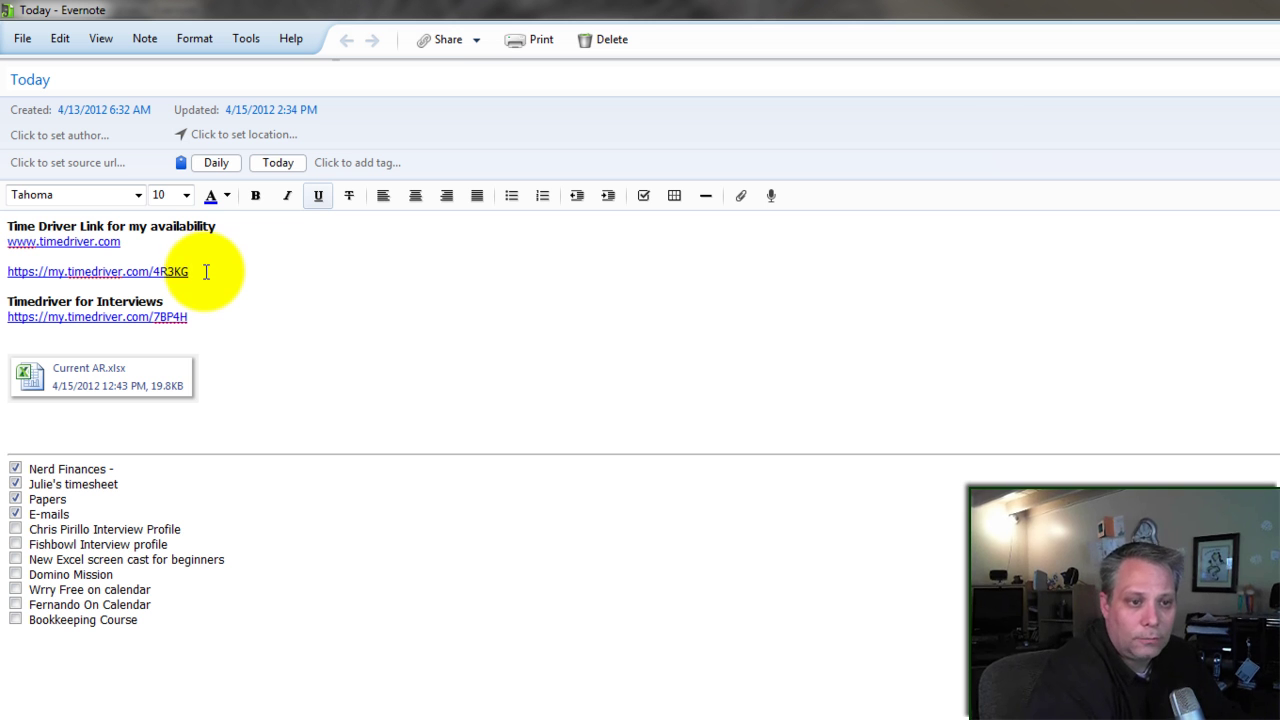
click(141, 381)
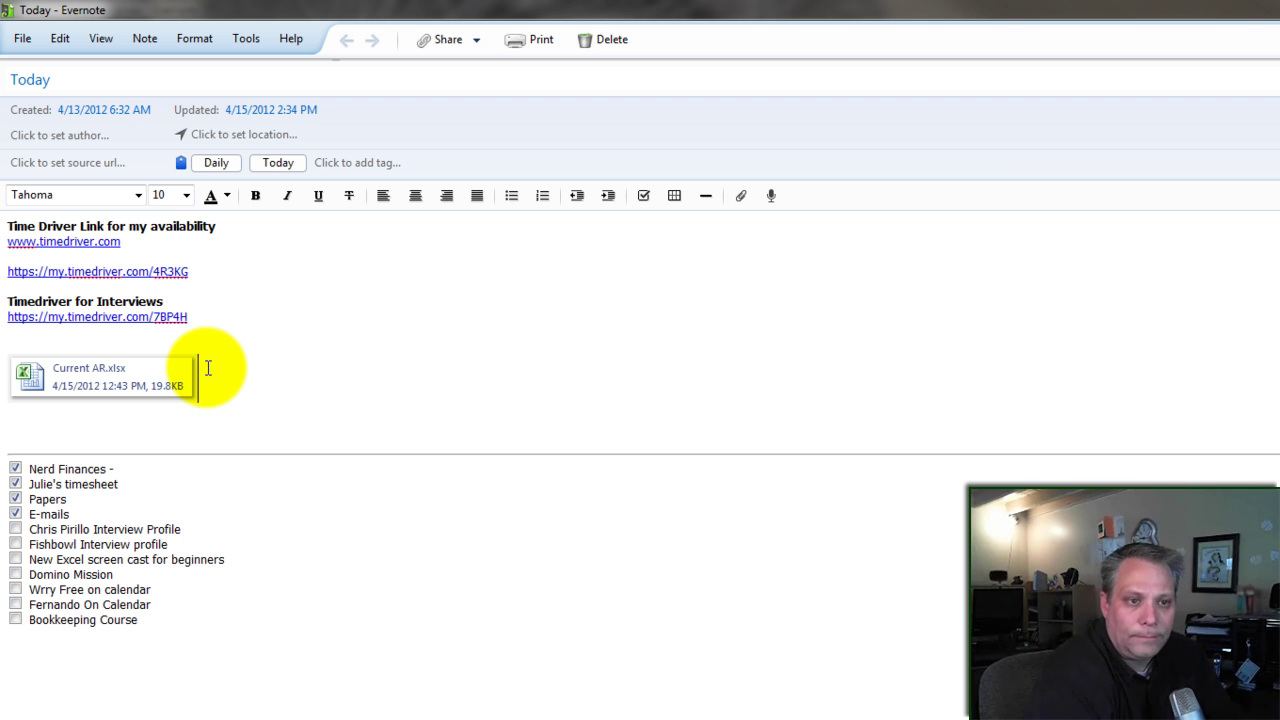
drag(385, 10, 709, 123)
drag(1030, 558, 1138, 718)
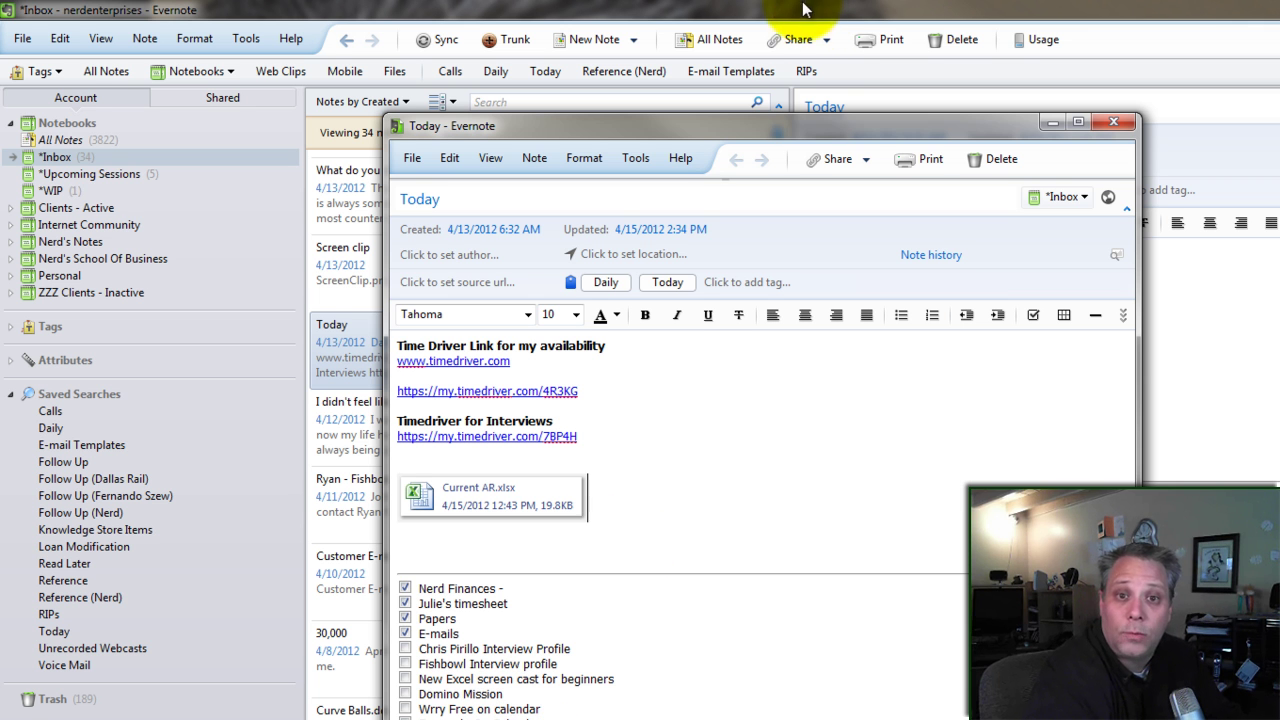
drag(807, 132, 804, 95)
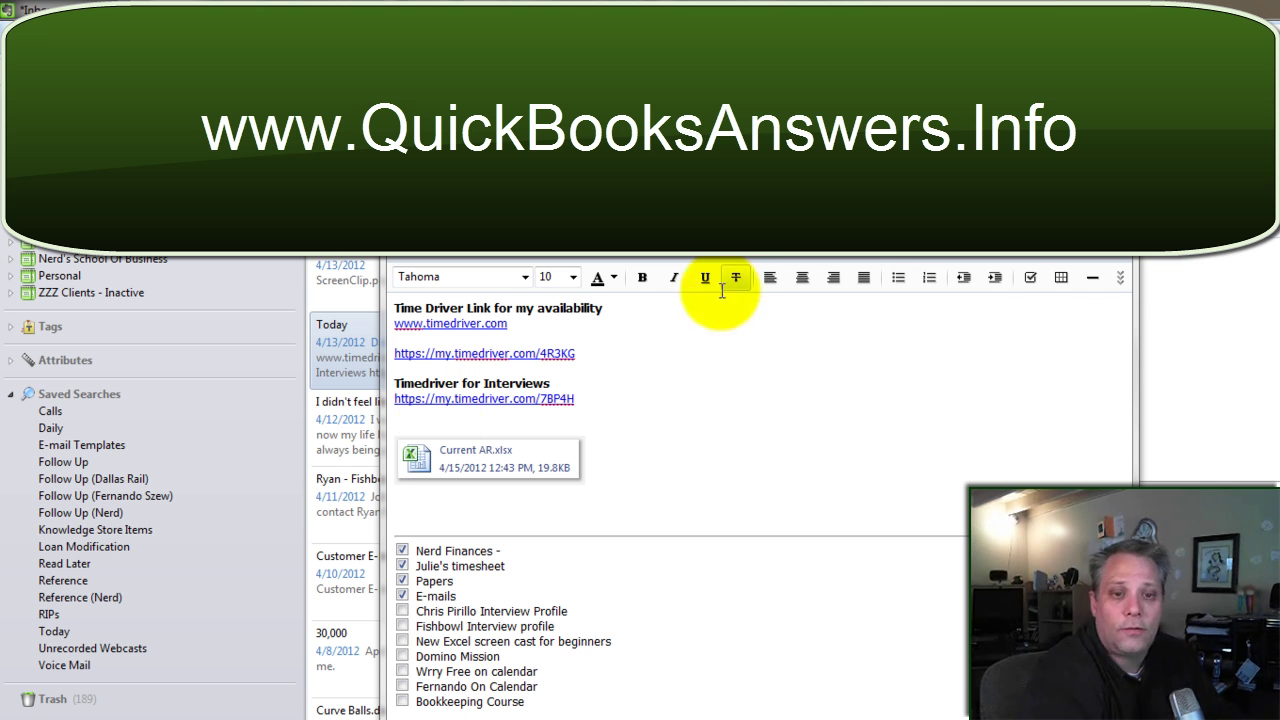
click(630, 351)
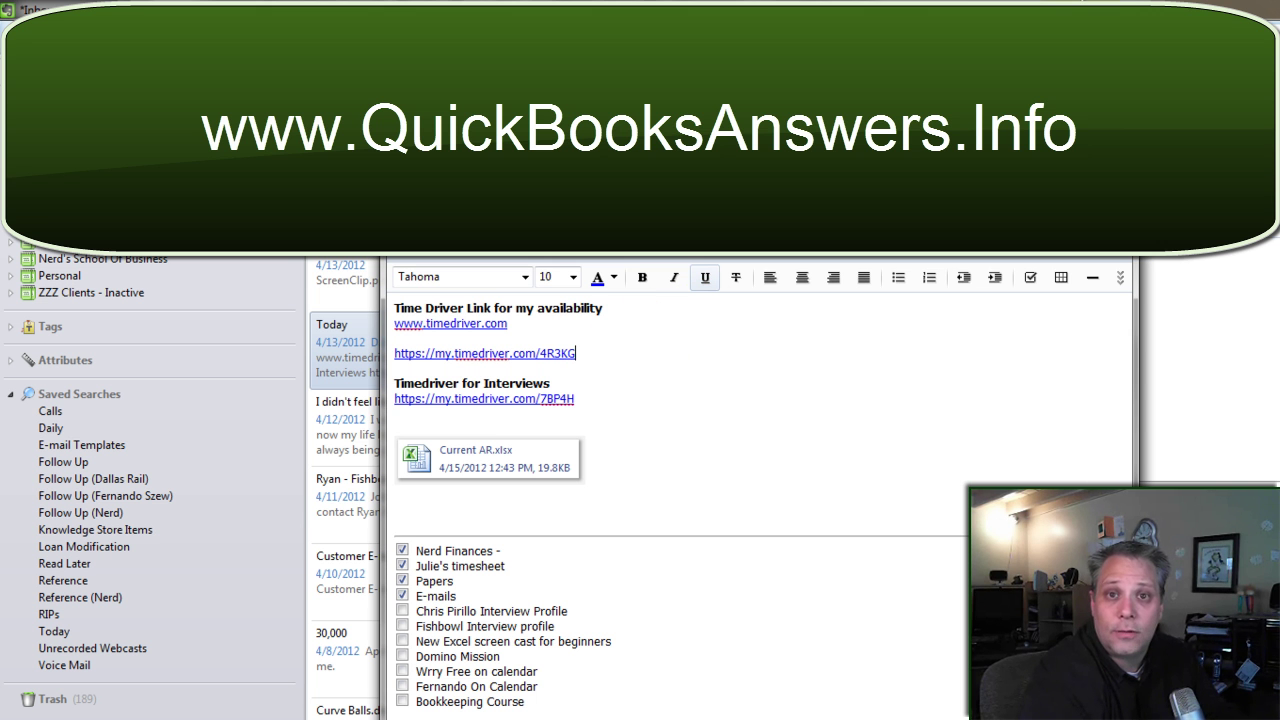